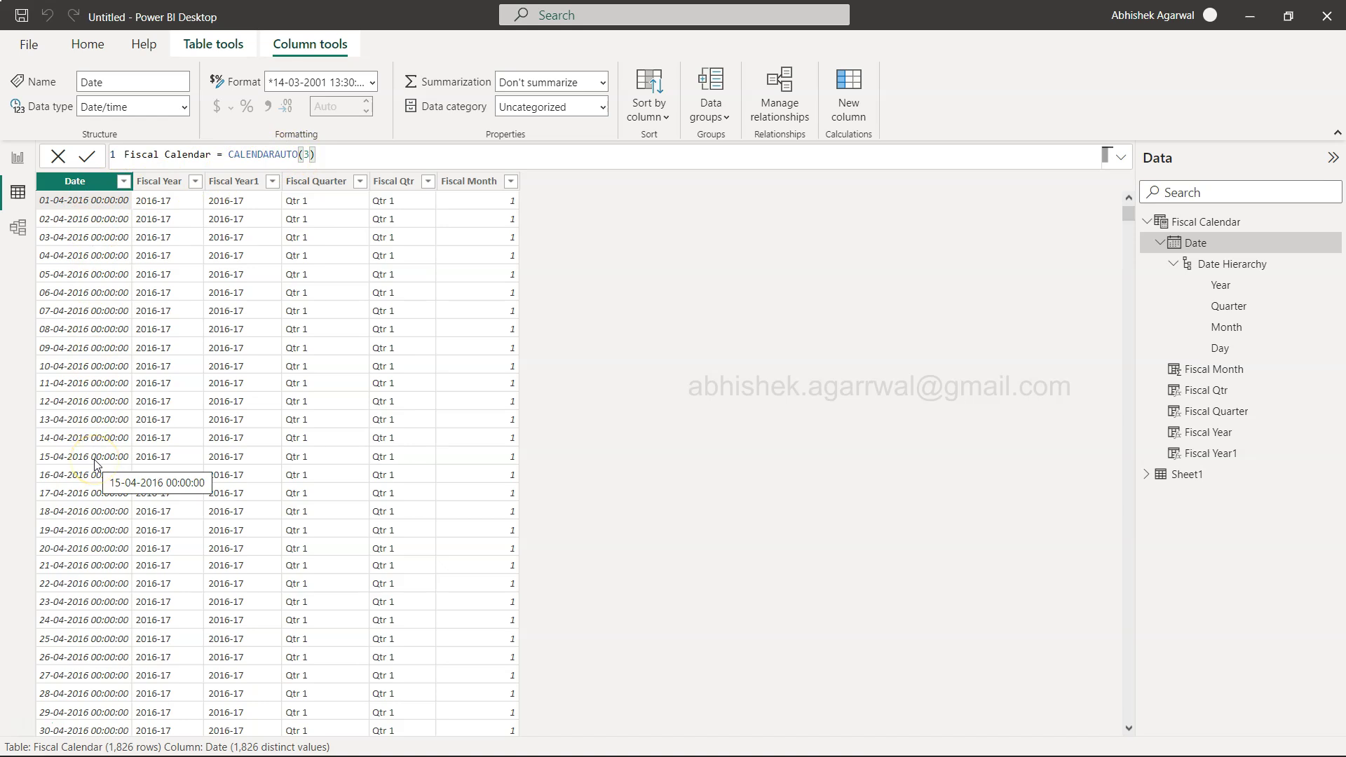
# Review the Fiscal Year and Fiscal Quarter formulas, and add a calculated column beginning Fiscal Mth = IF(MONTH([Date]).
pyautogui.click(168, 203)
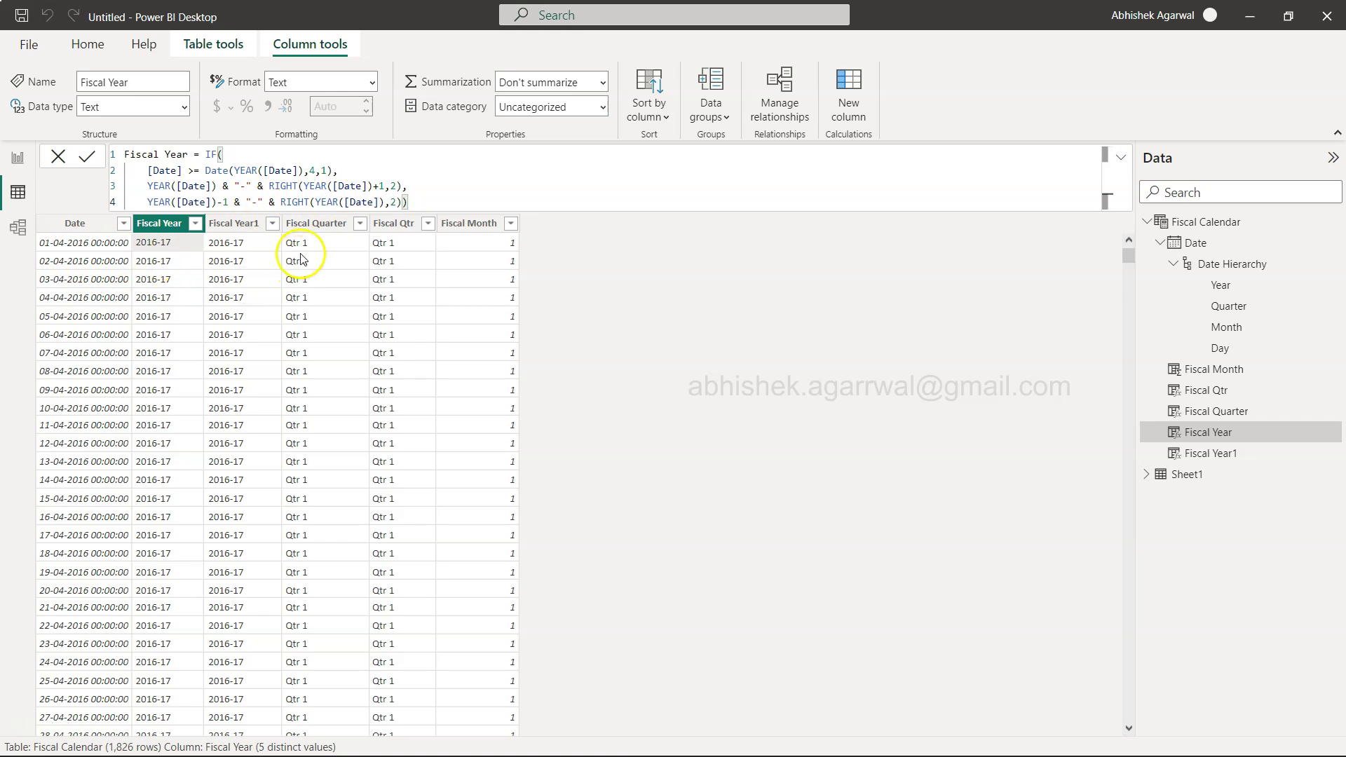
pyautogui.click(320, 247)
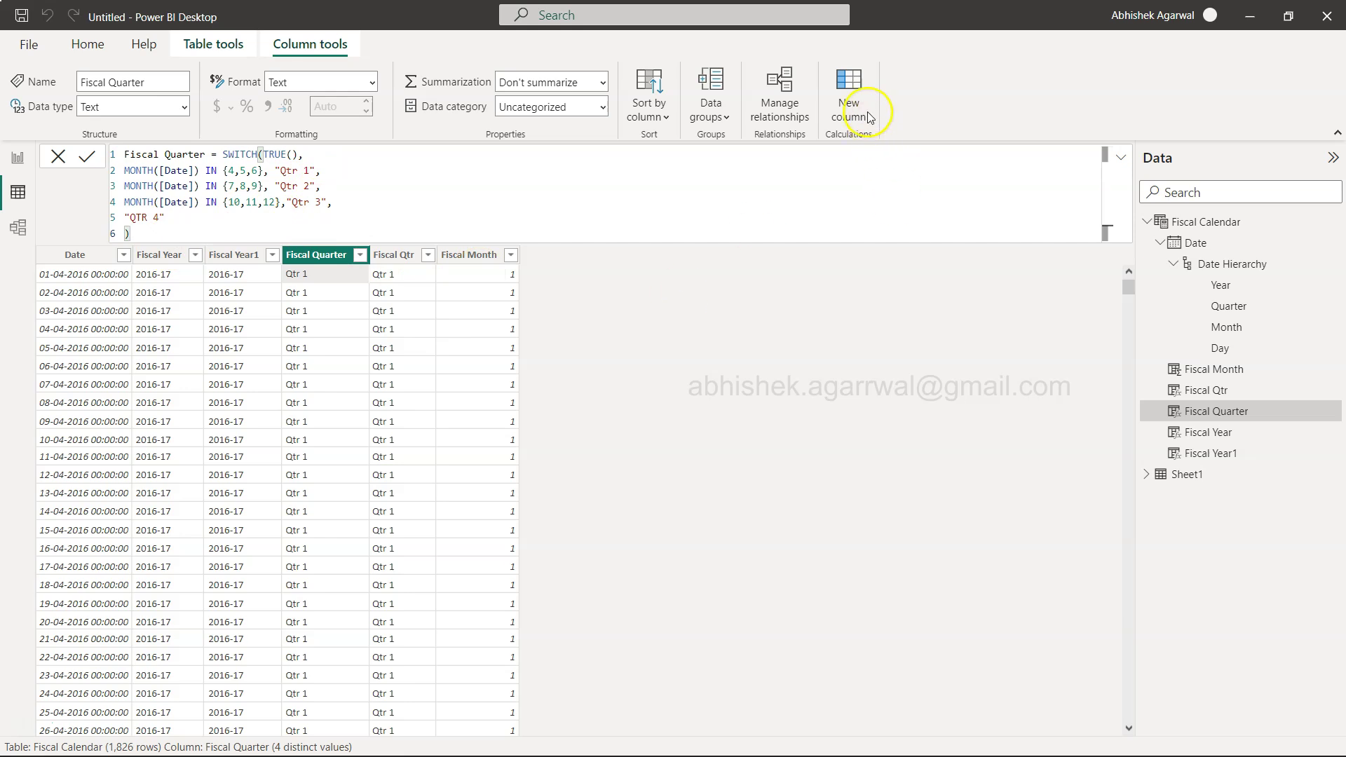
pyautogui.click(854, 75)
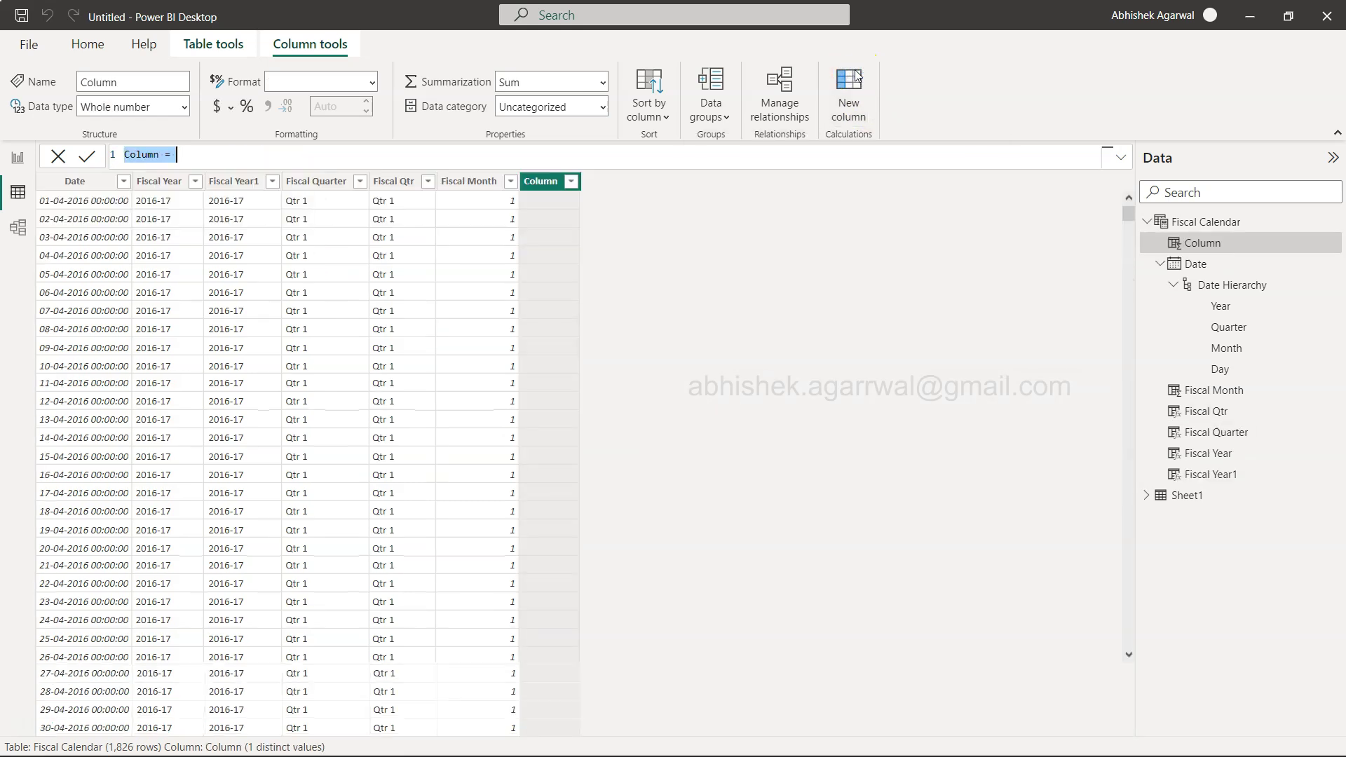
pyautogui.write('Fiscal Mth')
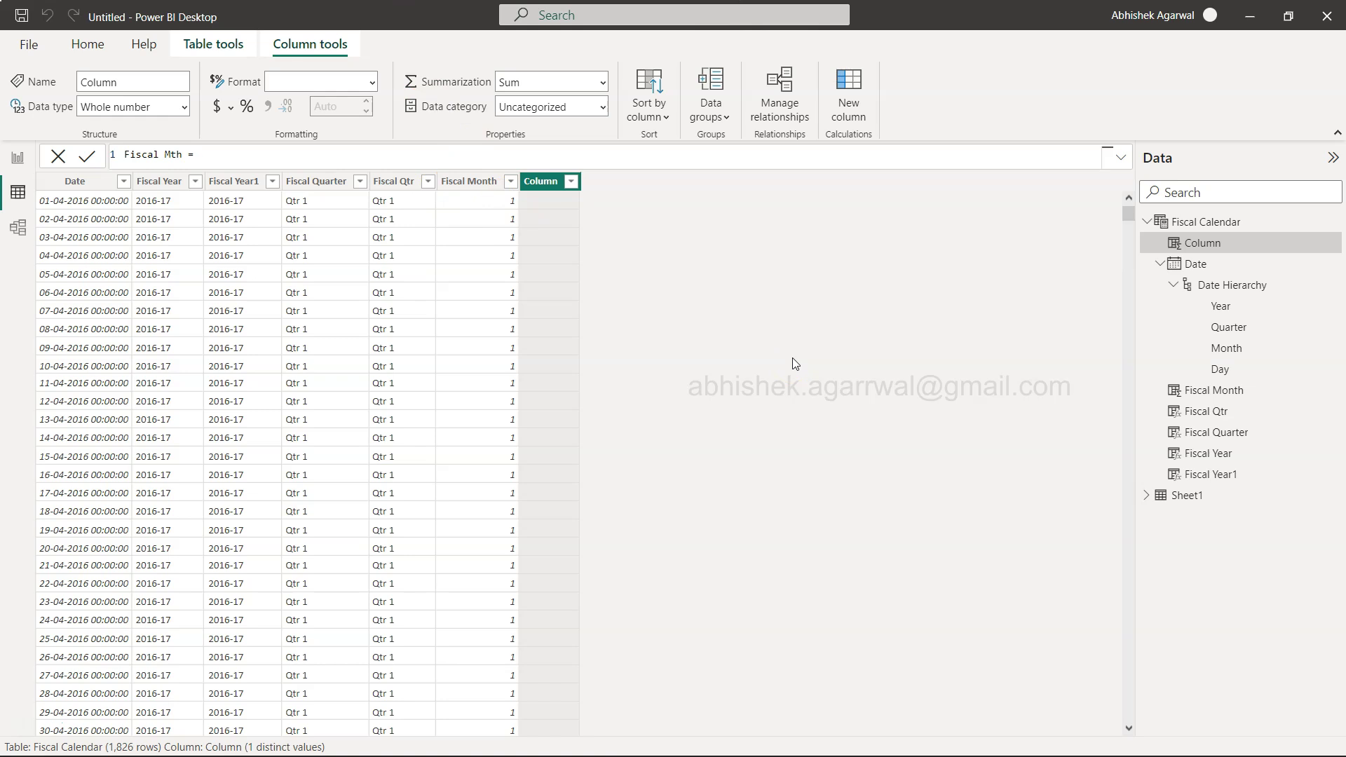
pyautogui.write('IF(')
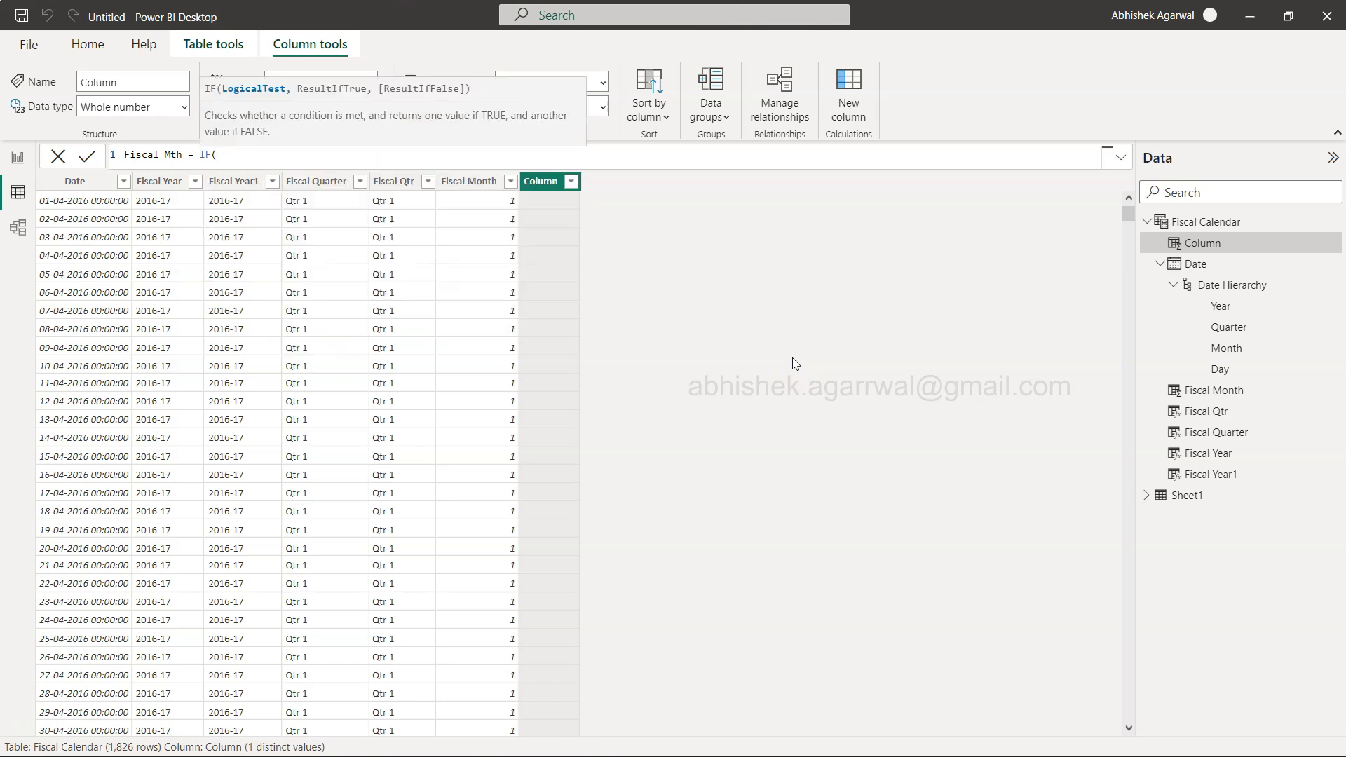
pyautogui.write('mon')
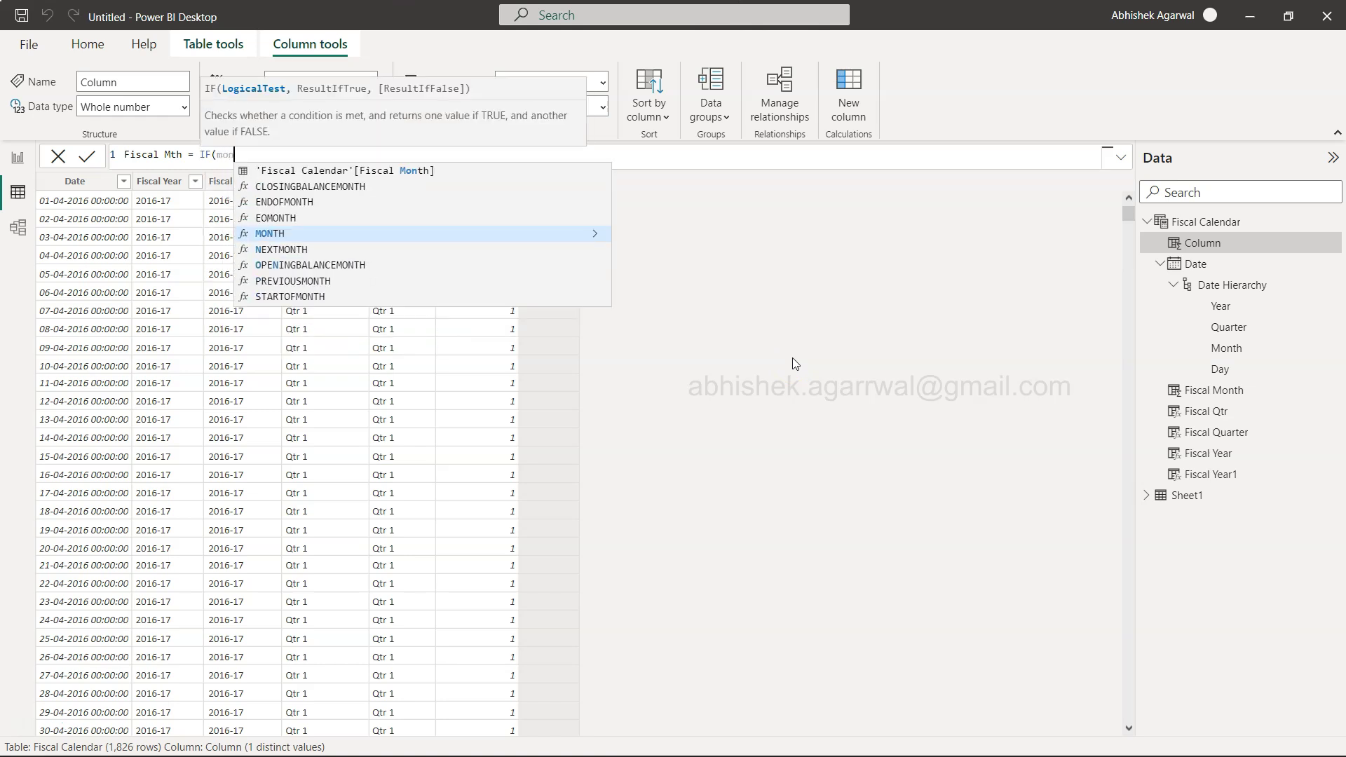
pyautogui.press('Tab')
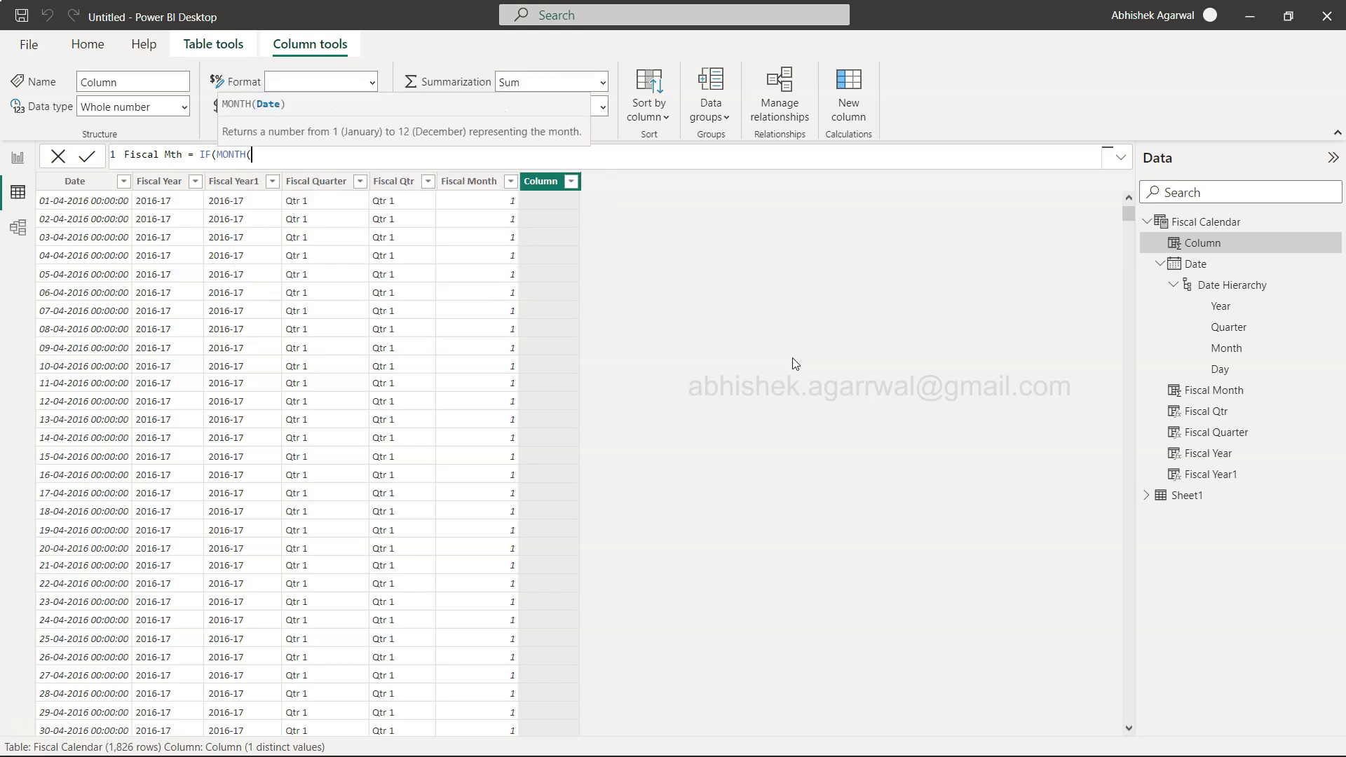
pyautogui.write('[Date')
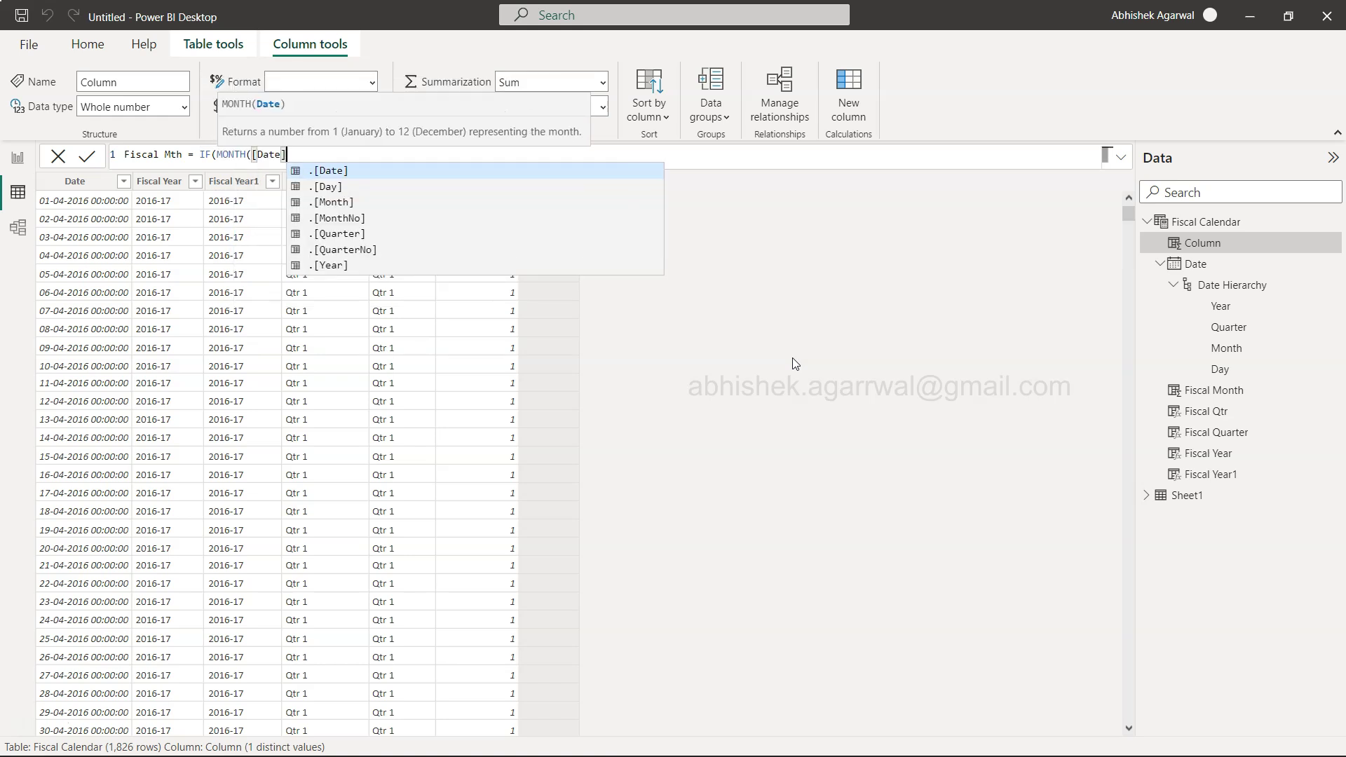
pyautogui.press('Tab')
pyautogui.write(')')
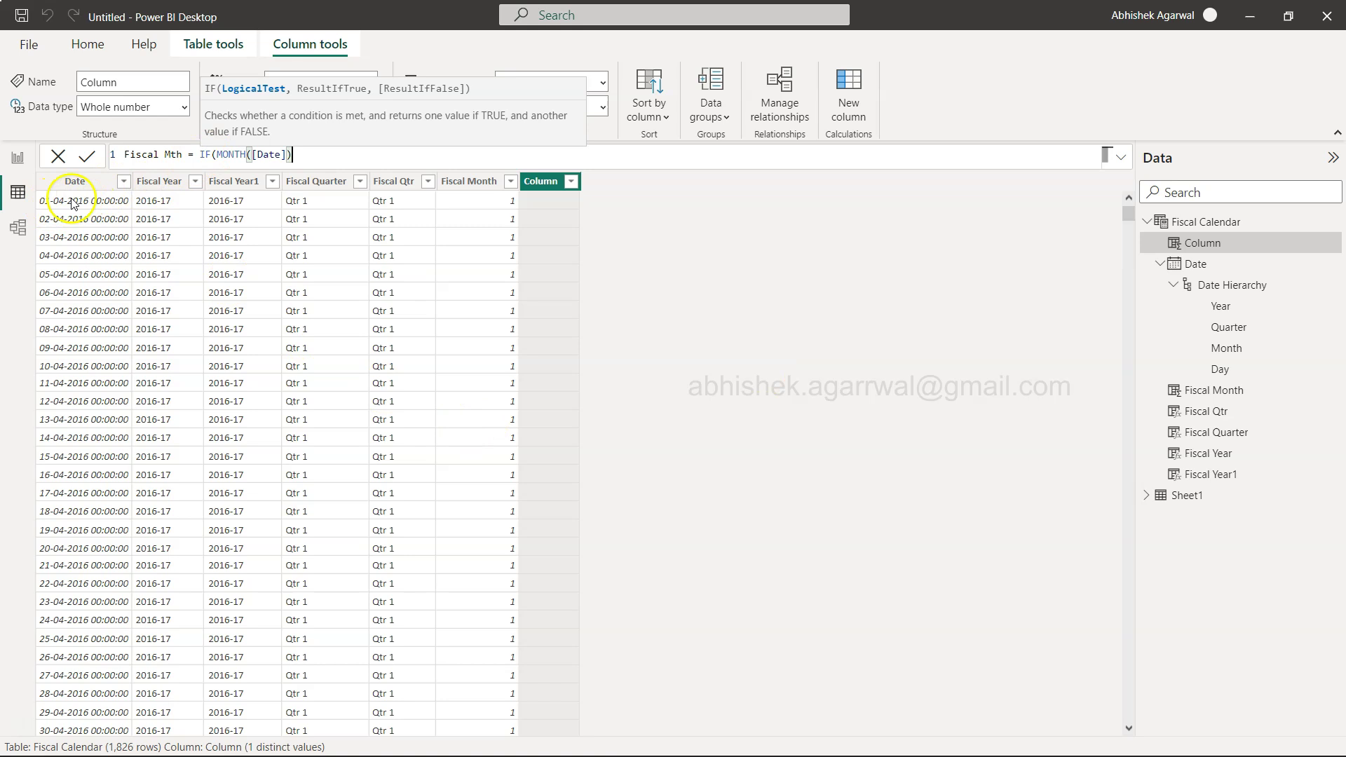
# Complete the IF condition with >=4 and set its true result to MONTH([Date])-3.
pyautogui.write('>=4,mon')
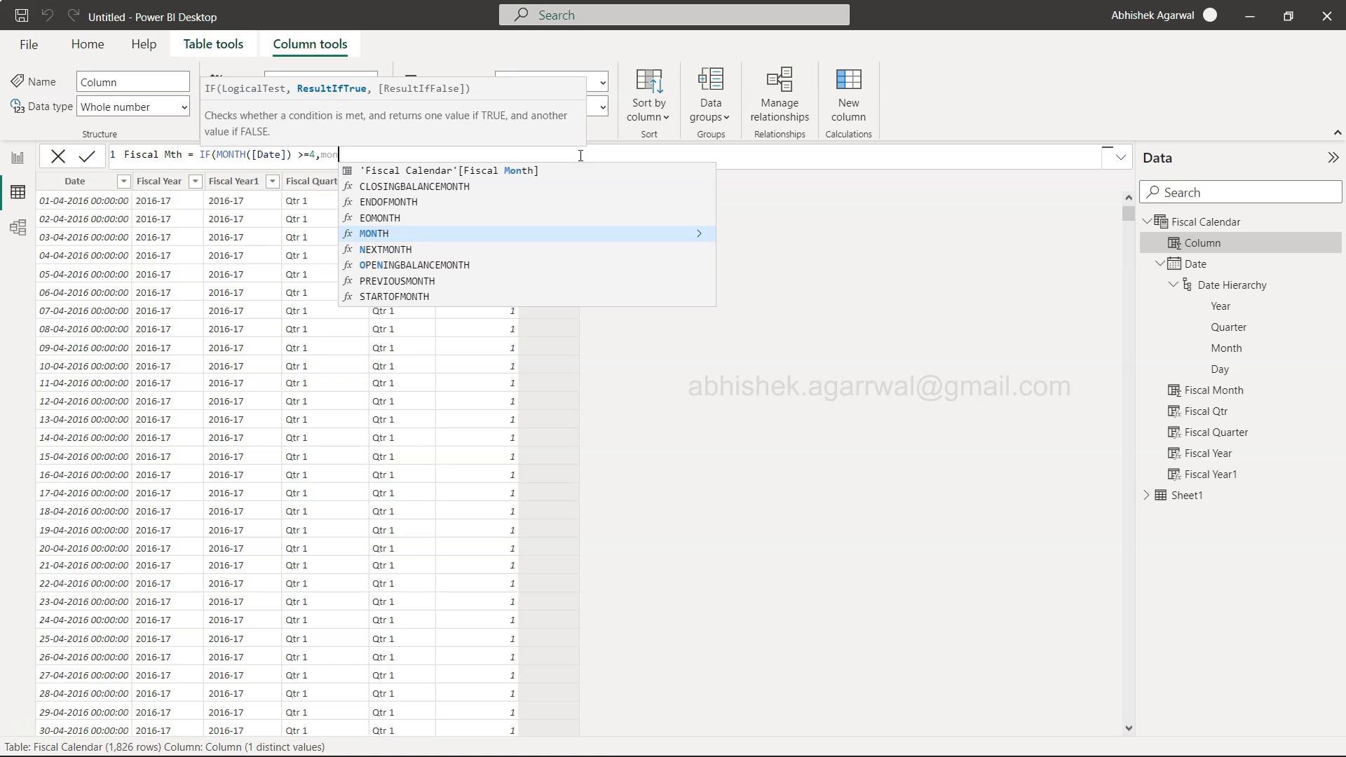
pyautogui.press('Tab')
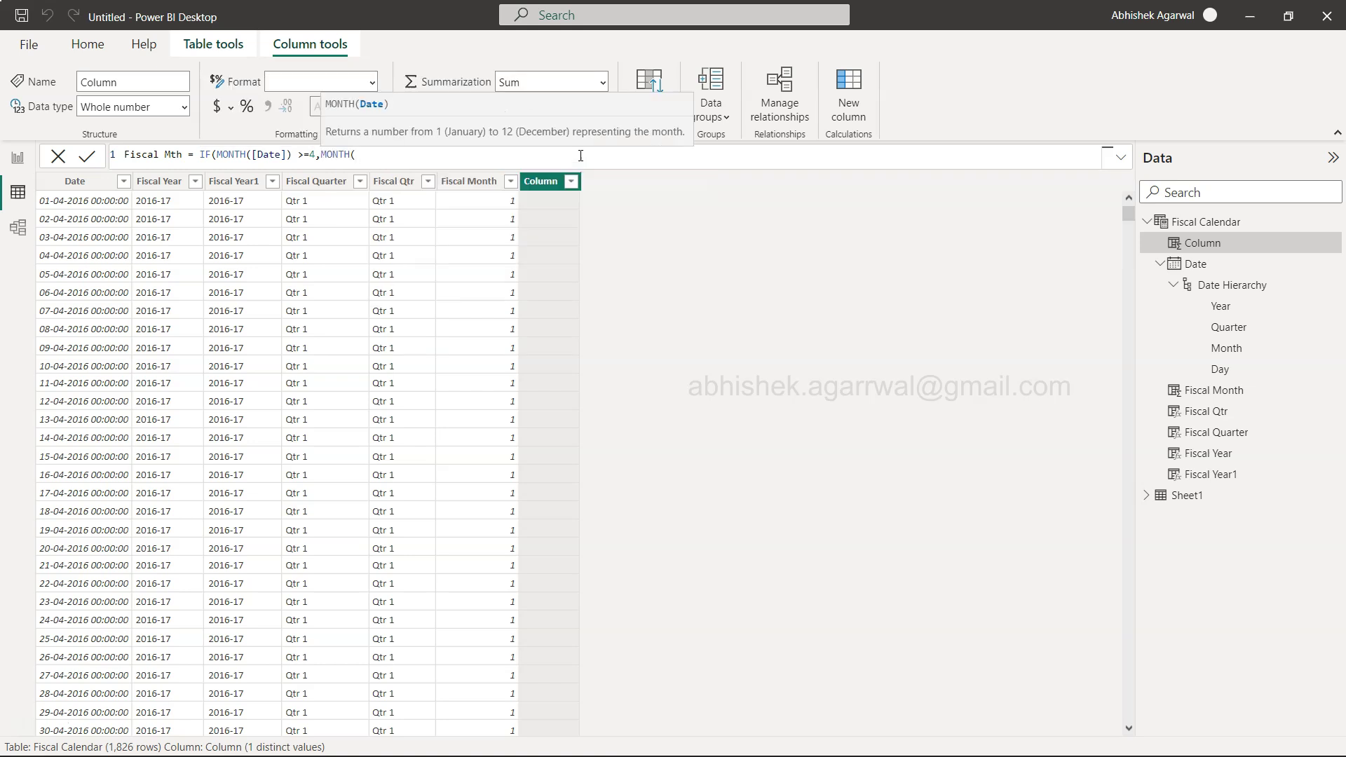
pyautogui.write('[')
pyautogui.press('Tab')
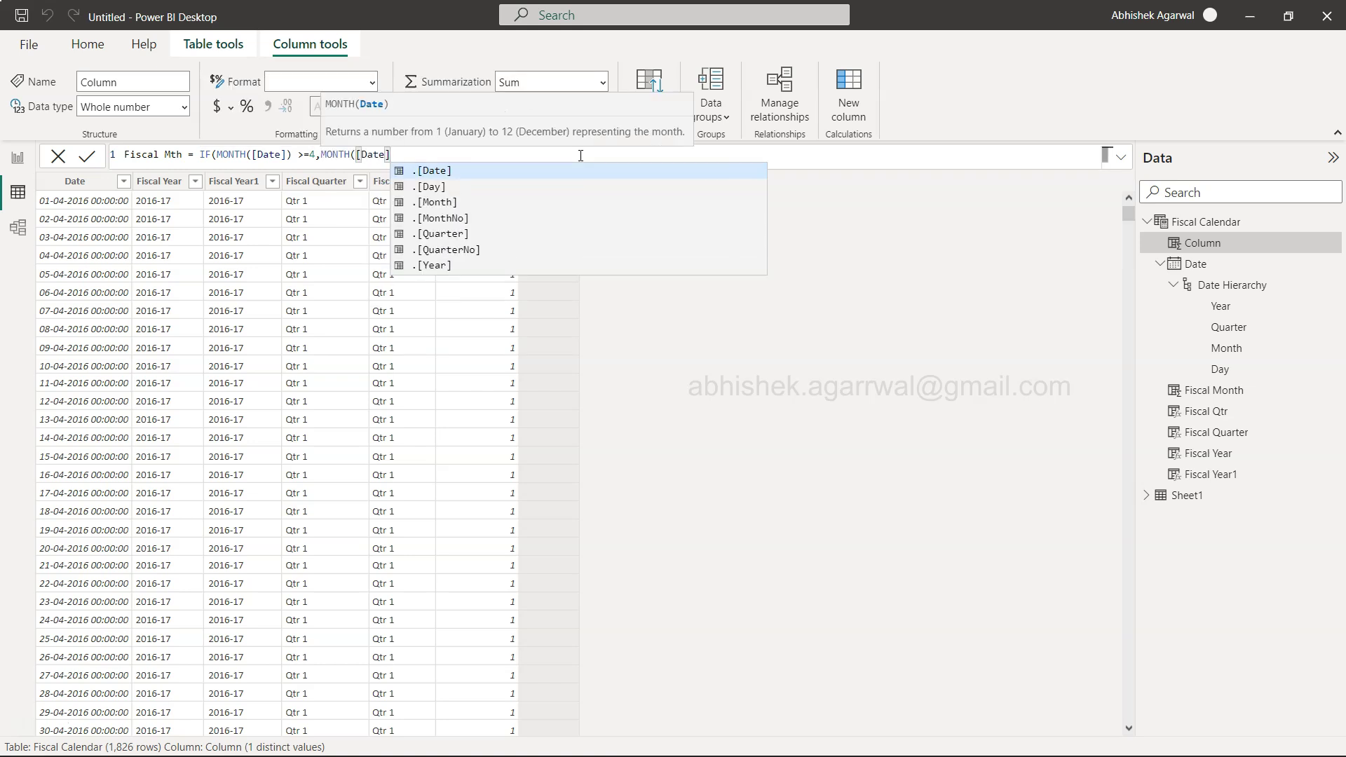
pyautogui.write(')-3')
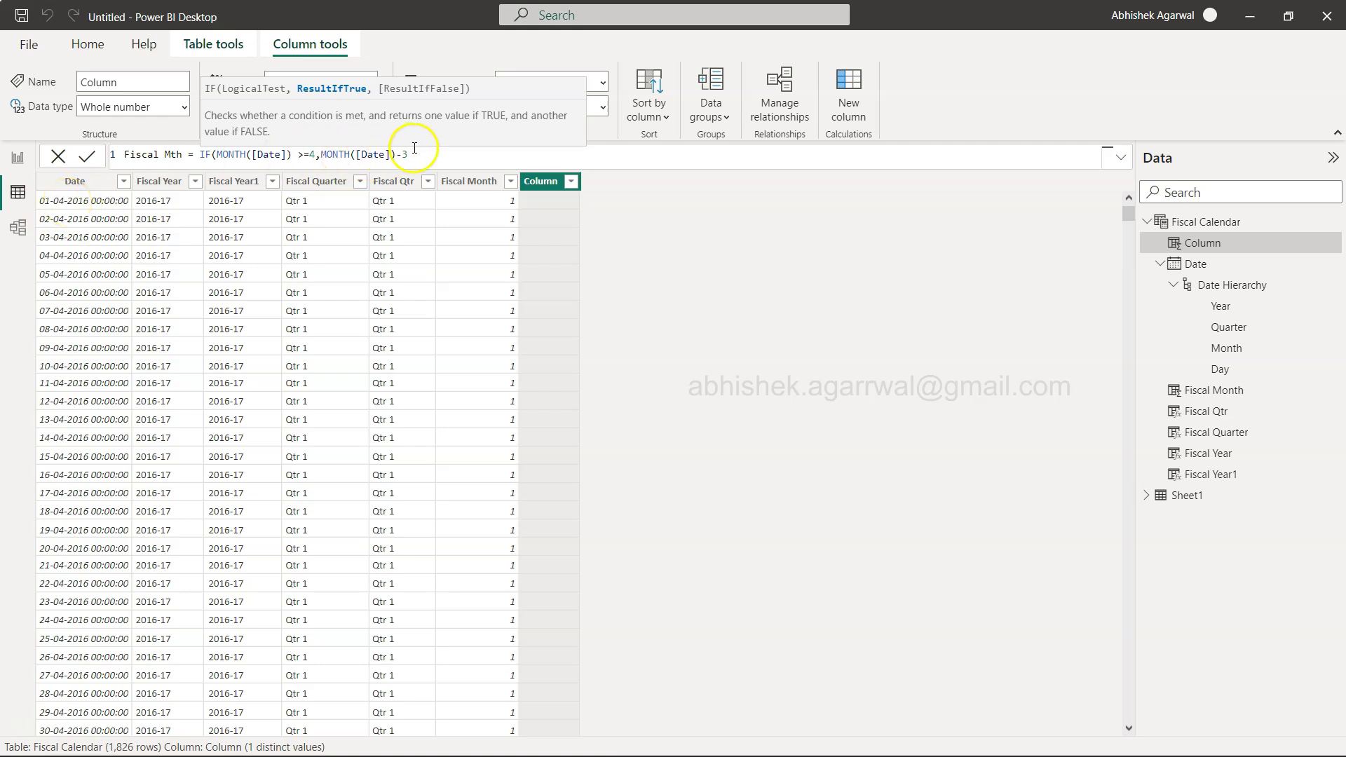
pyautogui.write(',')
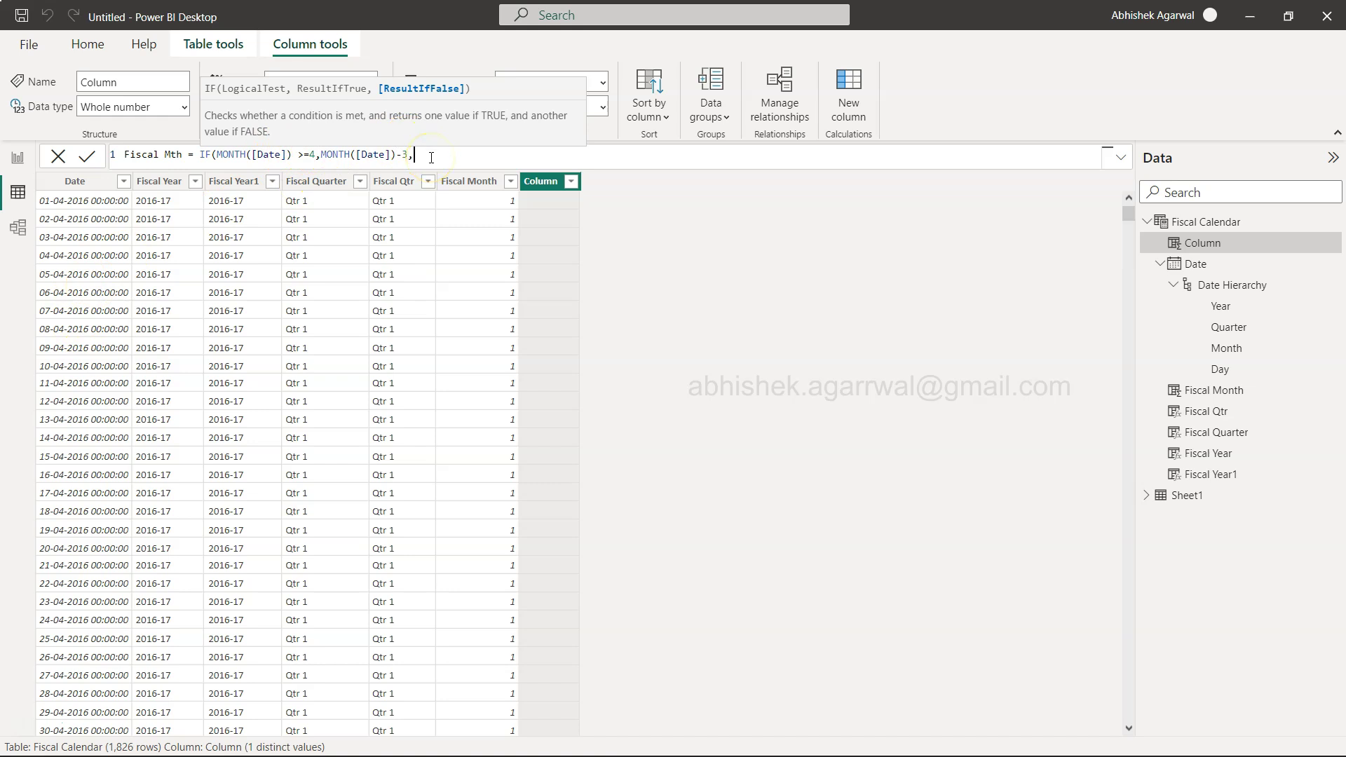
# Set the IF formula's false result to MONTH([Date])+9, close the formula and commit the Fiscal Mth column.
pyautogui.write('mon')
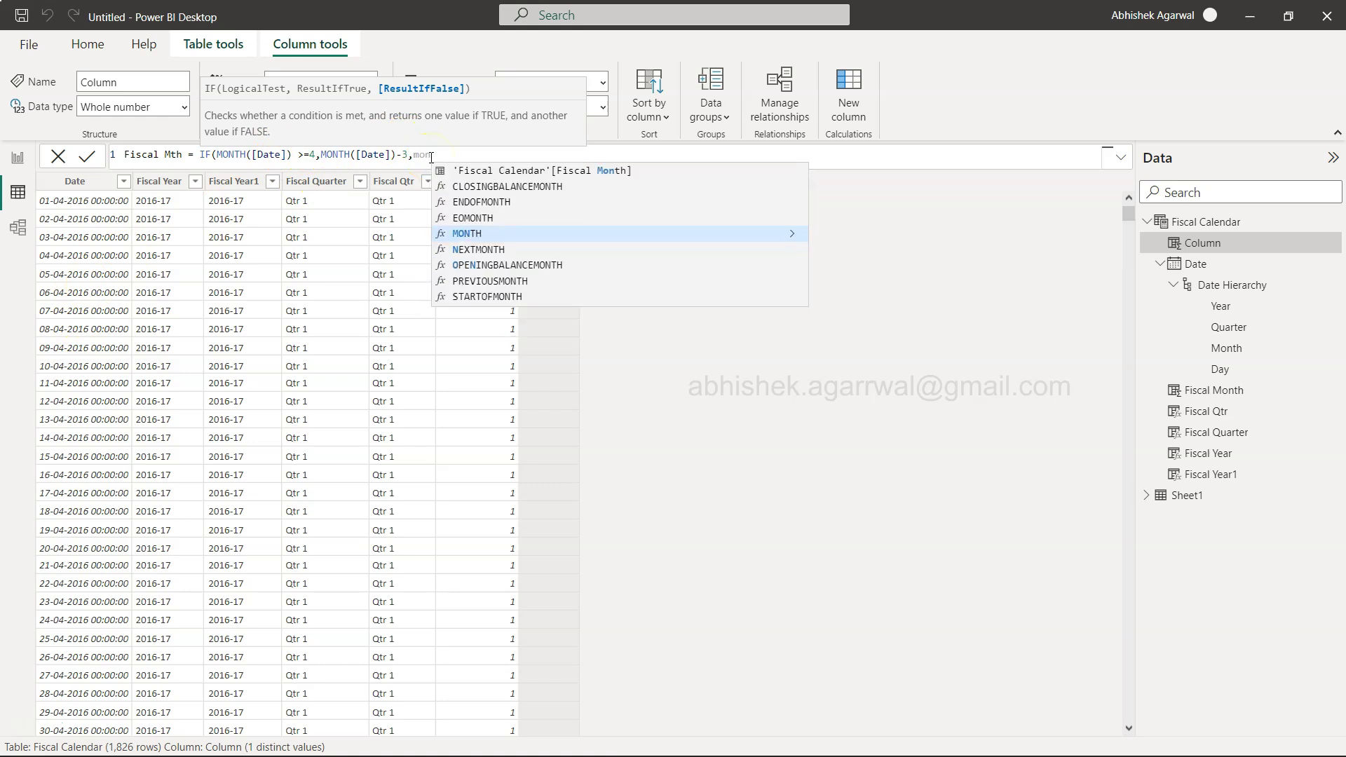
pyautogui.press('Tab')
pyautogui.write('[Date])')
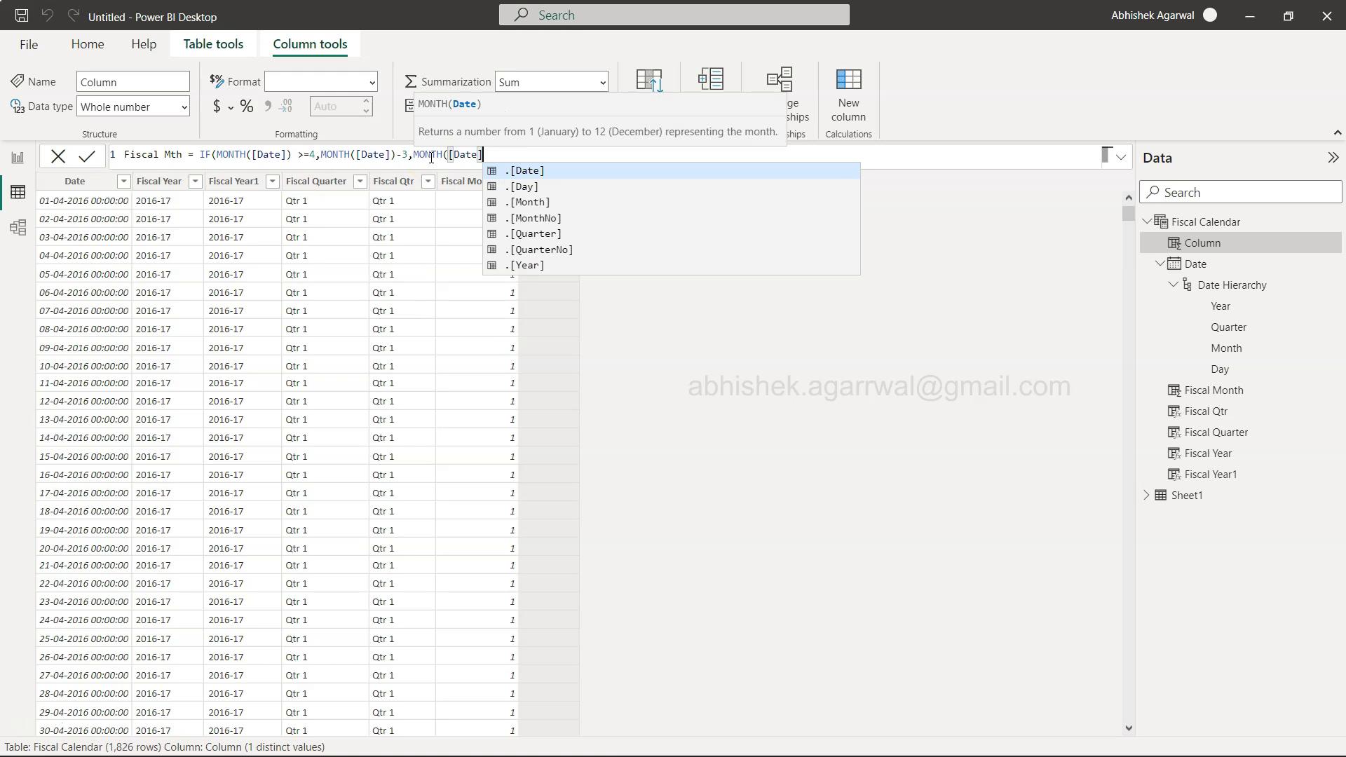
pyautogui.write('+9')
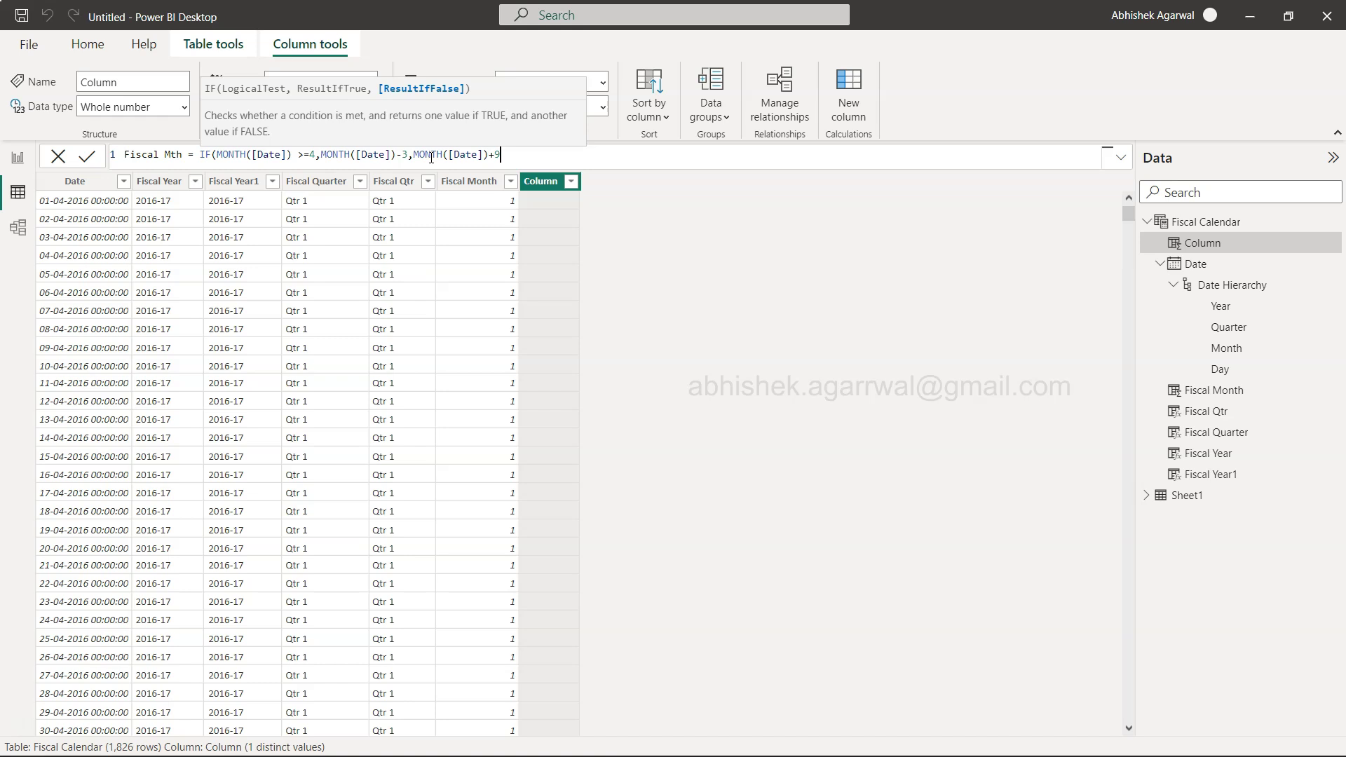
pyautogui.write(')')
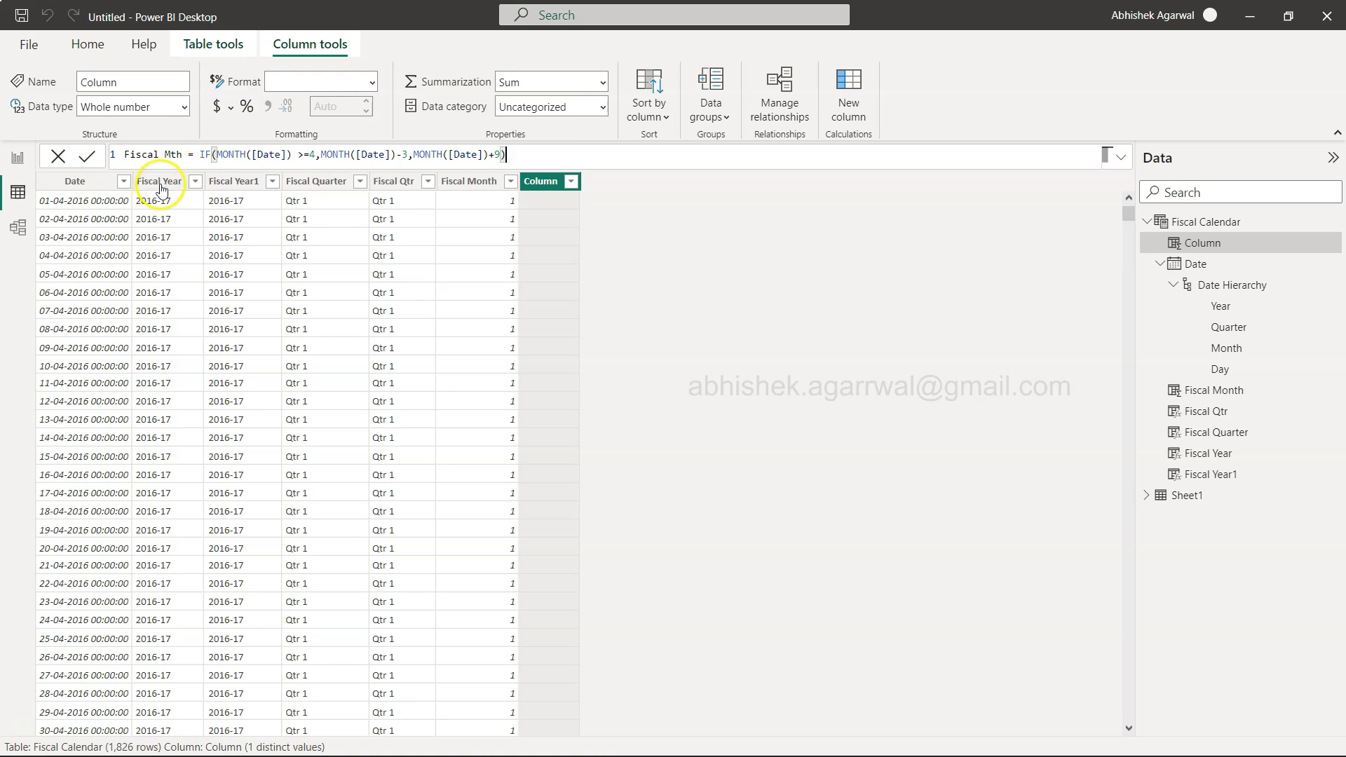
pyautogui.click(87, 157)
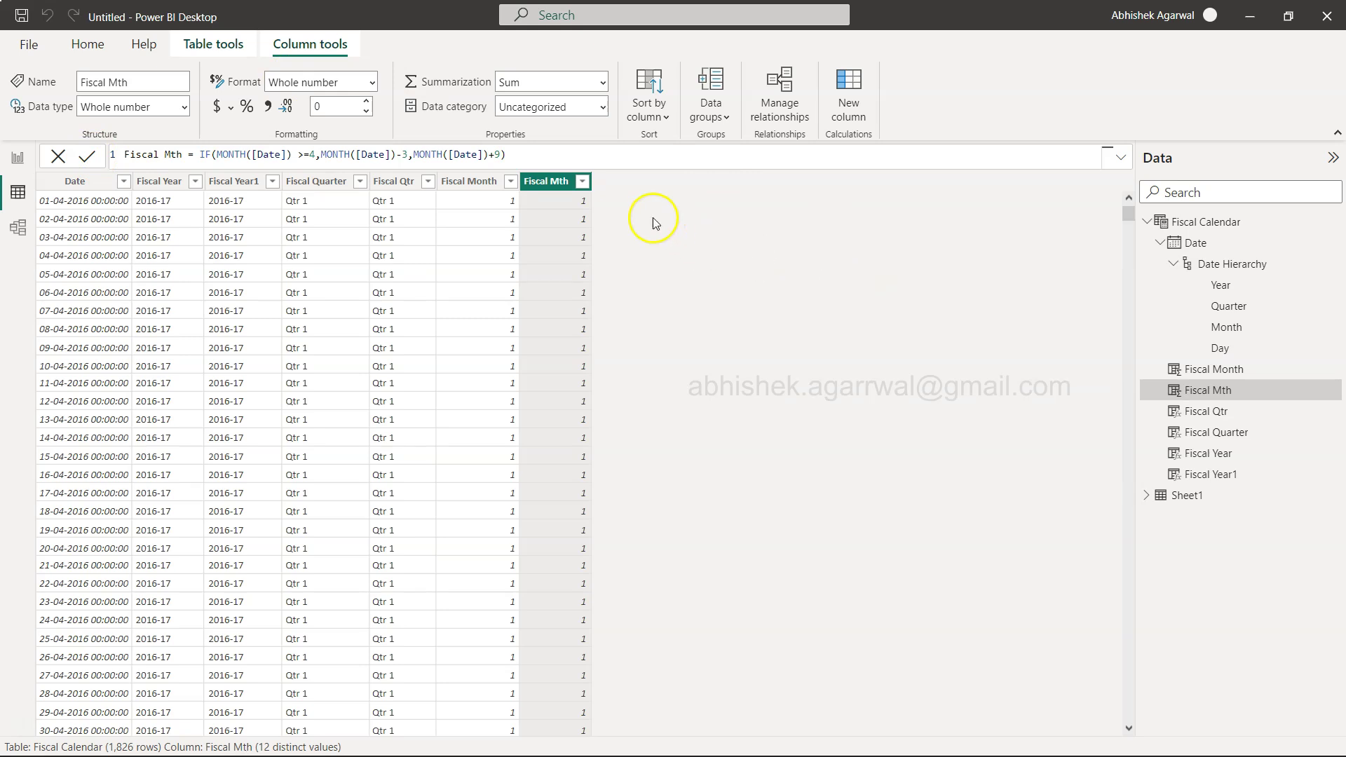
# Check the Fiscal Mth values against the dates, especially where December 2016 changes to January 2017.
pyautogui.scroll(-20, 565, 303)
pyautogui.scroll(-20, 563, 299)
pyautogui.scroll(1, 562, 304)
pyautogui.click(557, 565)
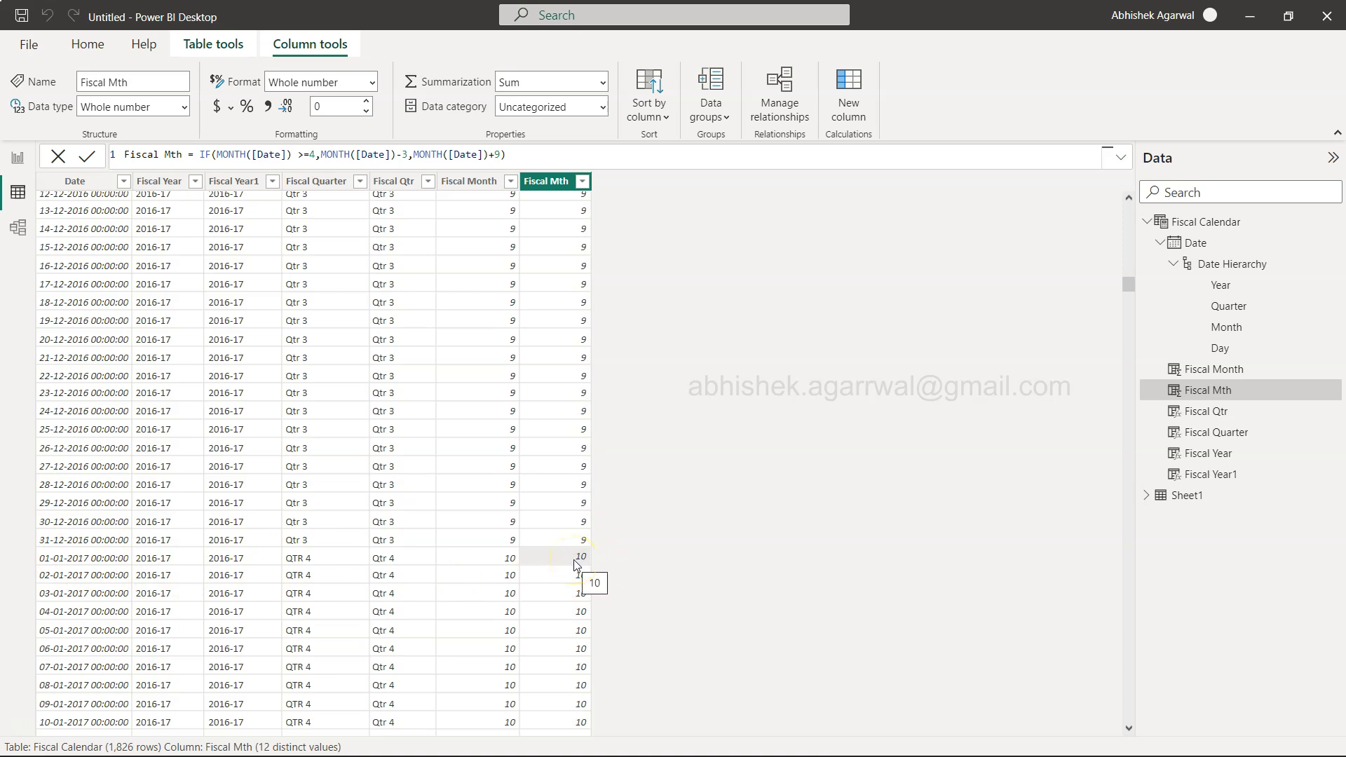
pyautogui.scroll(-20, 574, 560)
pyautogui.scroll(20, 573, 563)
pyautogui.scroll(20, 574, 563)
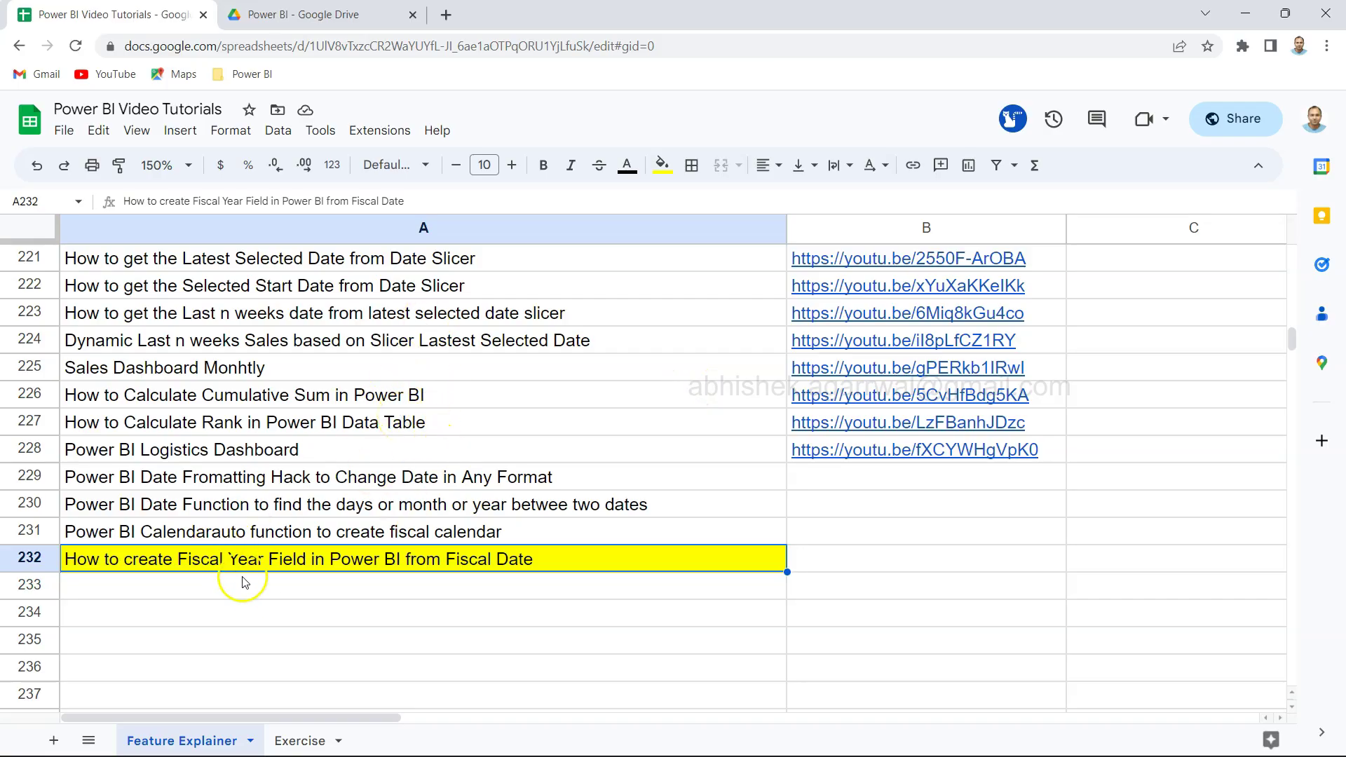
pyautogui.click(265, 592)
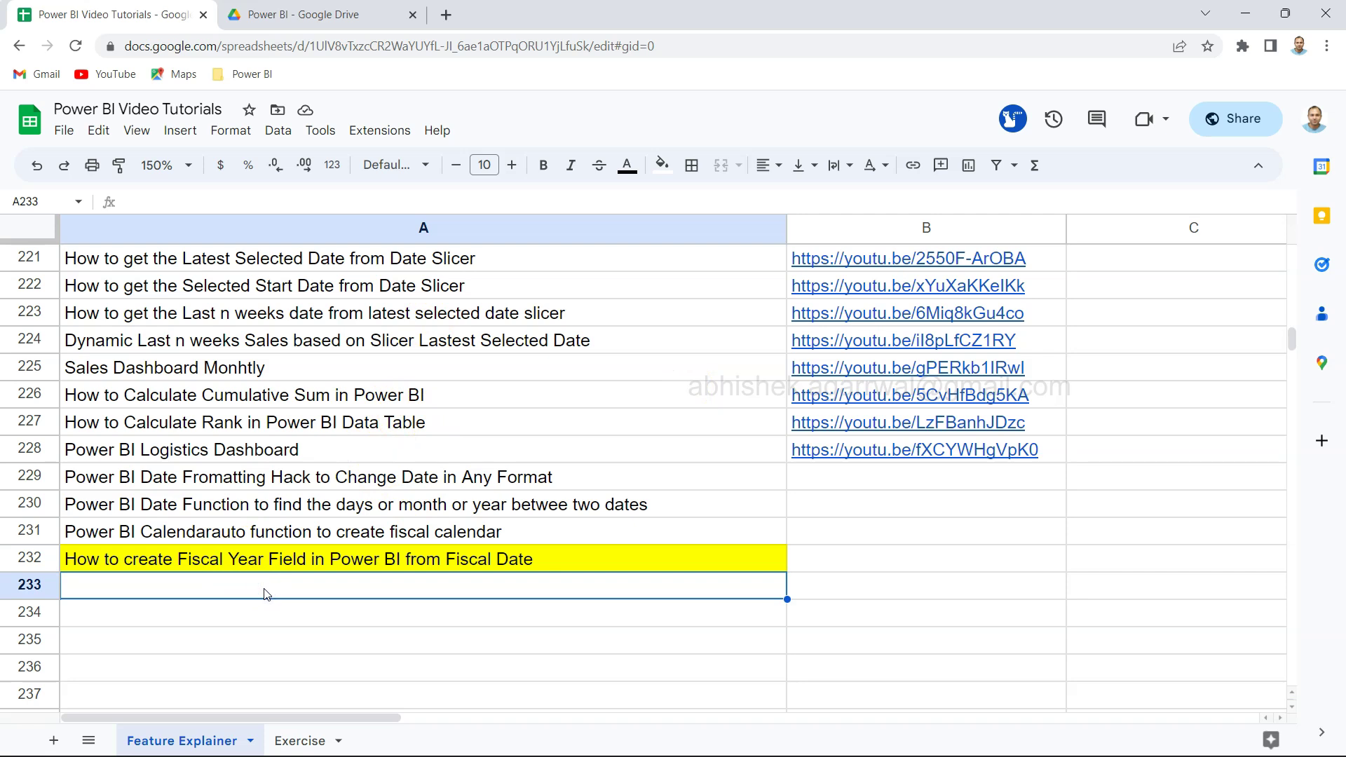
pyautogui.press('Up')
pyautogui.hotkey('shift', 'Down')
pyautogui.hotkey('alt', 'd')
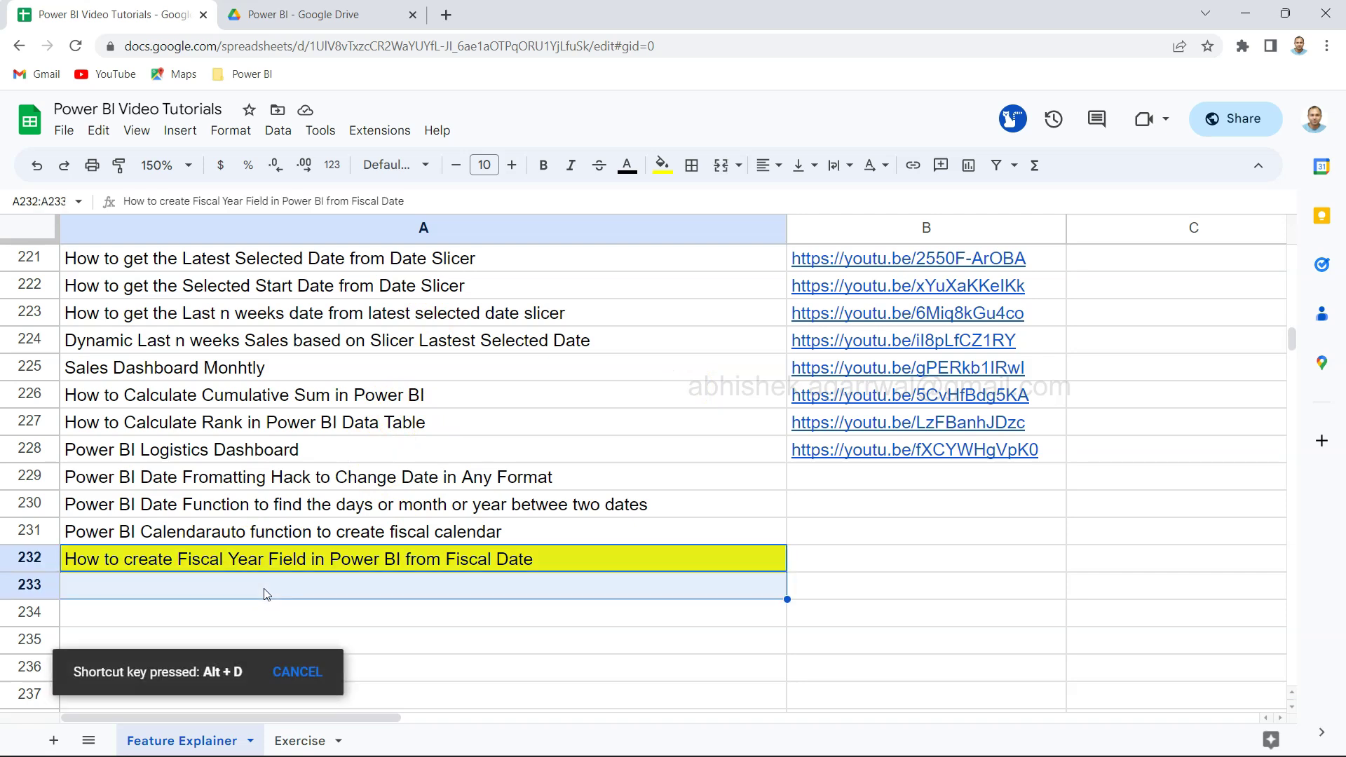
pyautogui.press('Up')
pyautogui.press('Down')
pyautogui.press('Down')
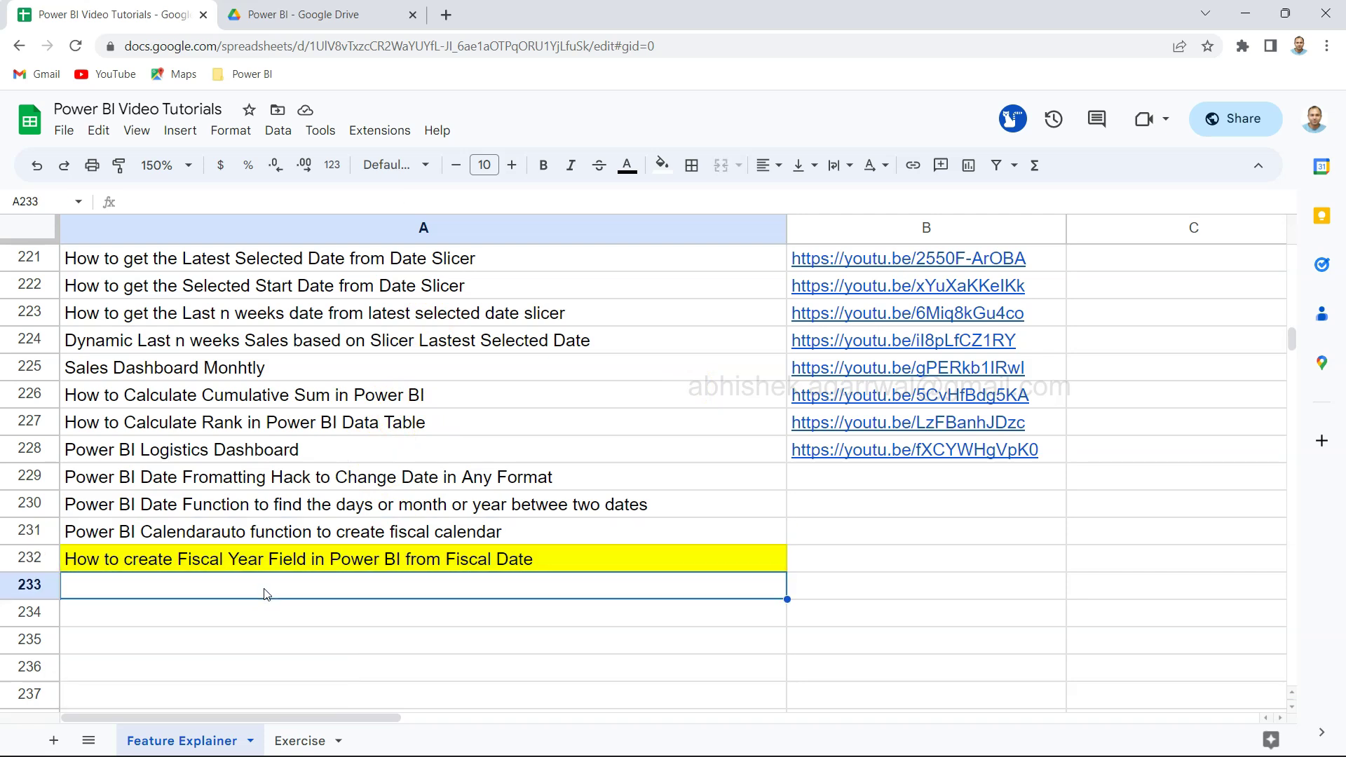
pyautogui.hotkey('alt', 'v')
pyautogui.click(287, 594)
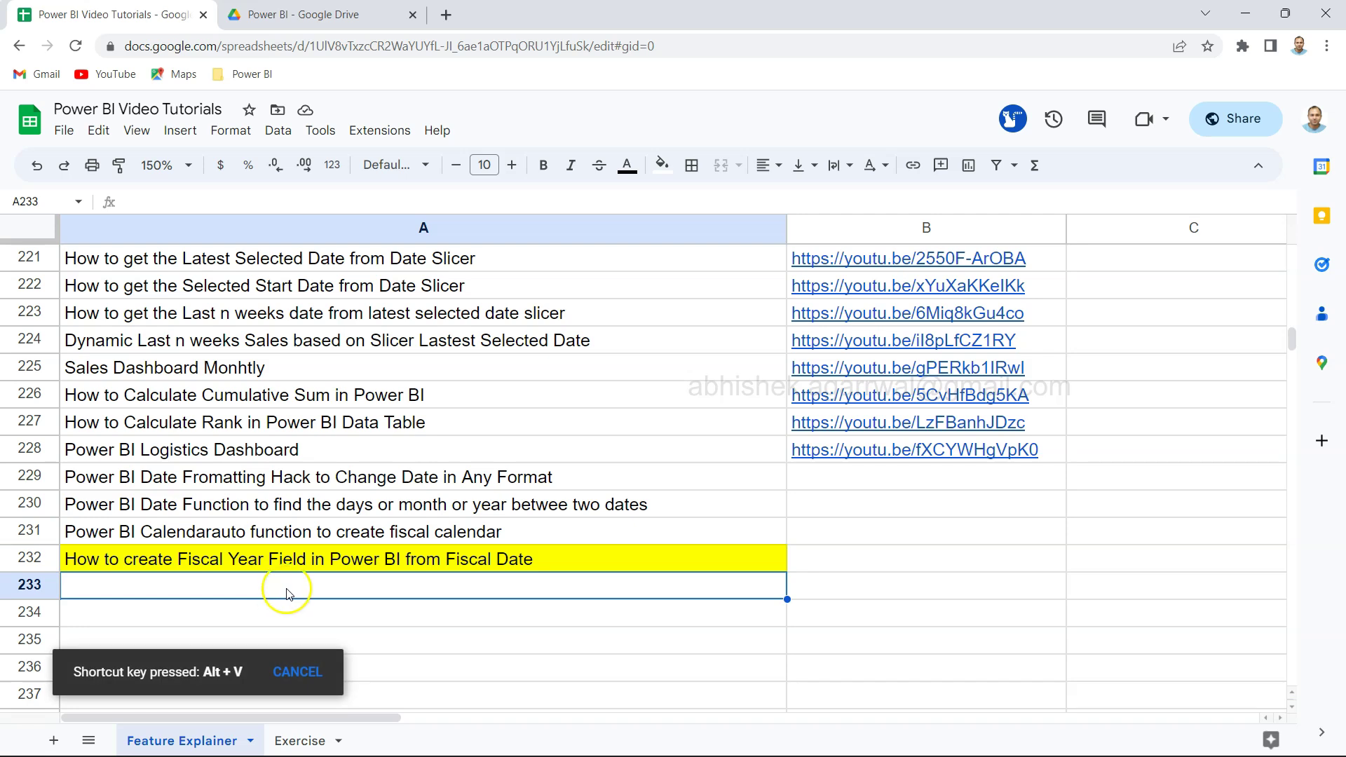
# Copy the highlighted Fiscal Year tutorial title from cell A232 into cell A233.
pyautogui.click(316, 565)
pyautogui.hotkey('ctrl', 'c')
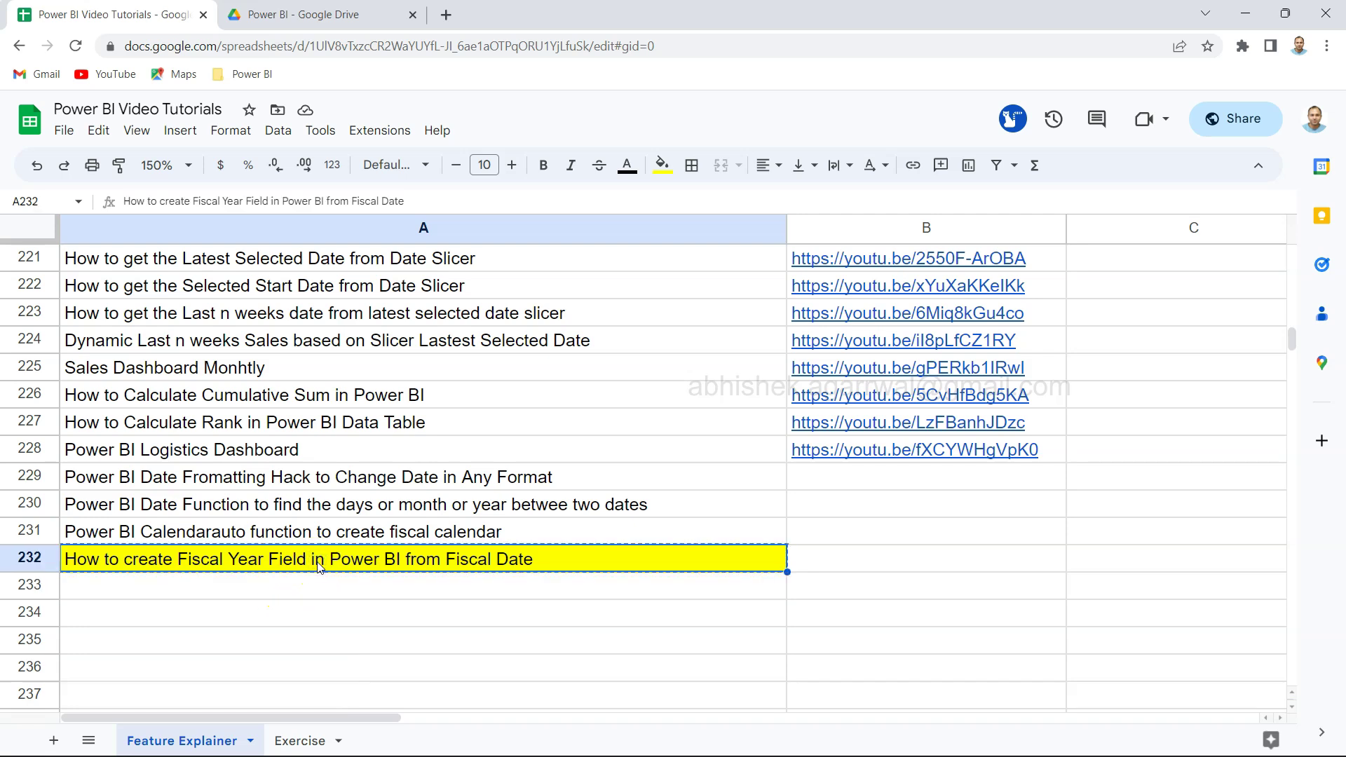
pyautogui.press('Down')
pyautogui.hotkey('ctrl', 'v')
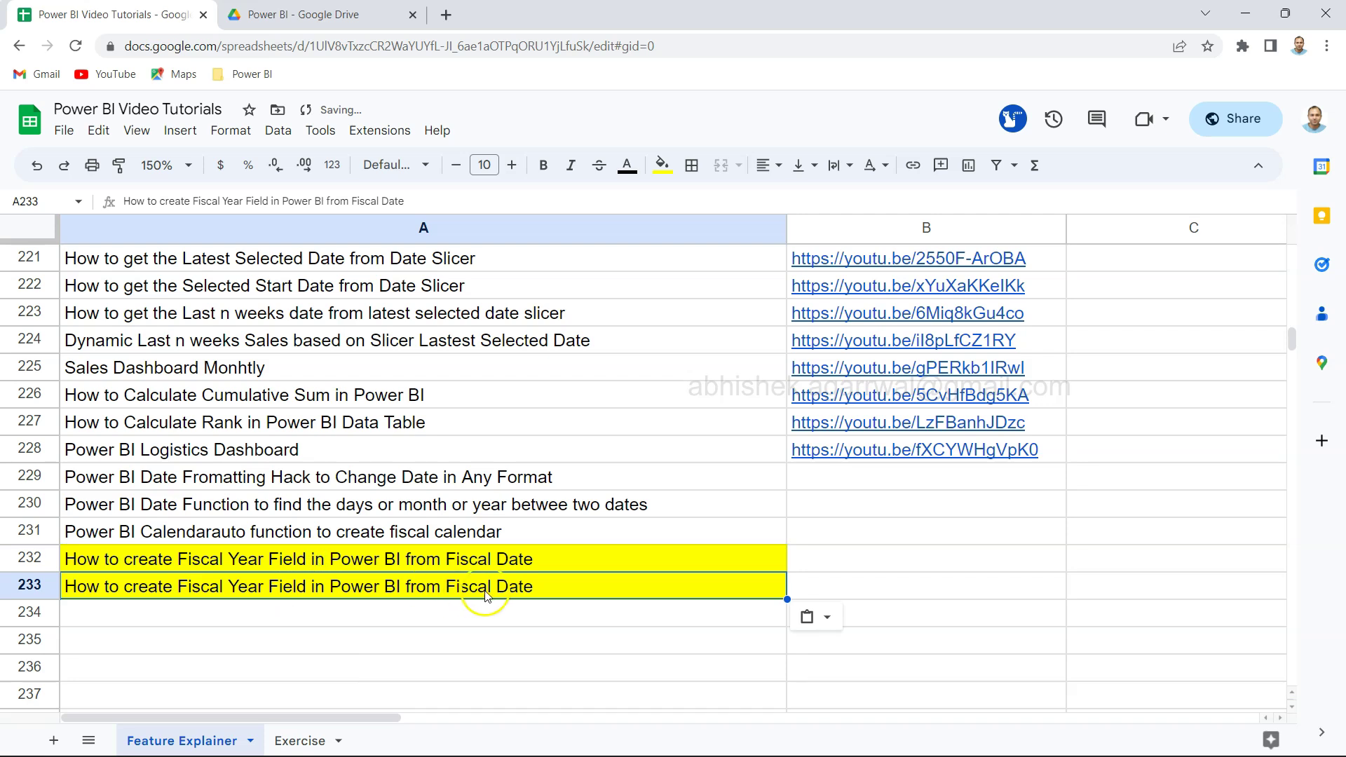
# Replace "Year" with "Month" in A233 so the title reads "How to create Fiscal Month Field in Power BI from Fiscal Date".
pyautogui.click(263, 591)
pyautogui.doubleClick(263, 589)
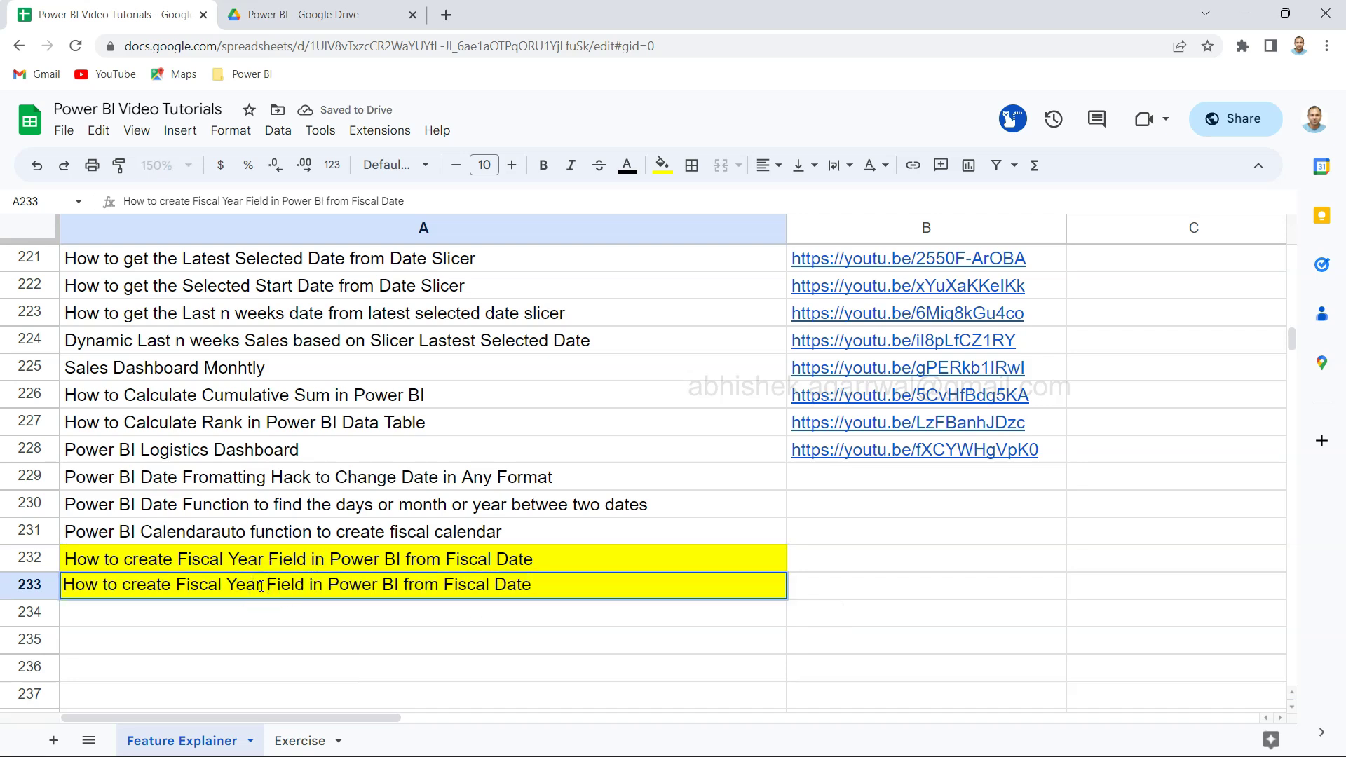
pyautogui.click(261, 586)
pyautogui.press('BackSpace')
pyautogui.press('BackSpace')
pyautogui.press('BackSpace')
pyautogui.press('BackSpace')
pyautogui.write('Month')
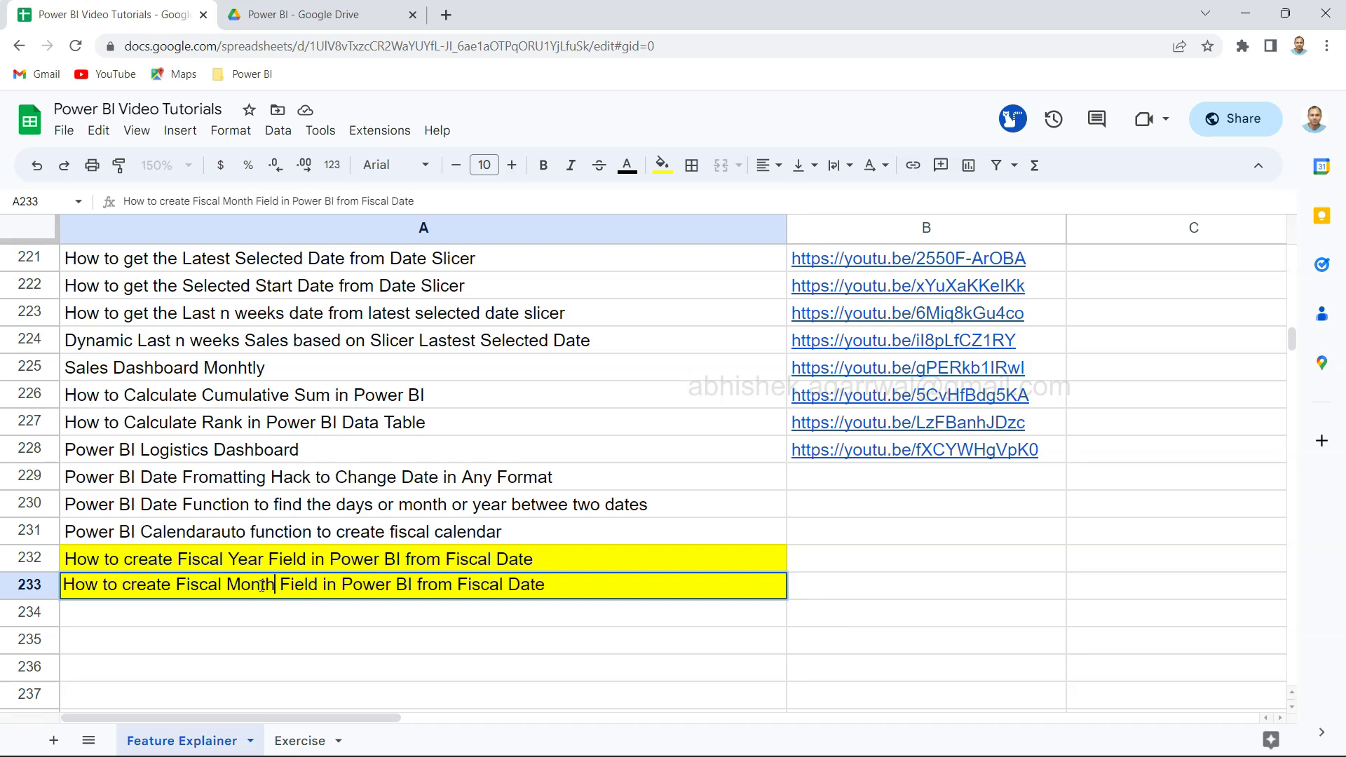
pyautogui.press('Return')
# Copy the Fiscal Month tutorial title from cell A233 into cell A234.
pyautogui.click(261, 589)
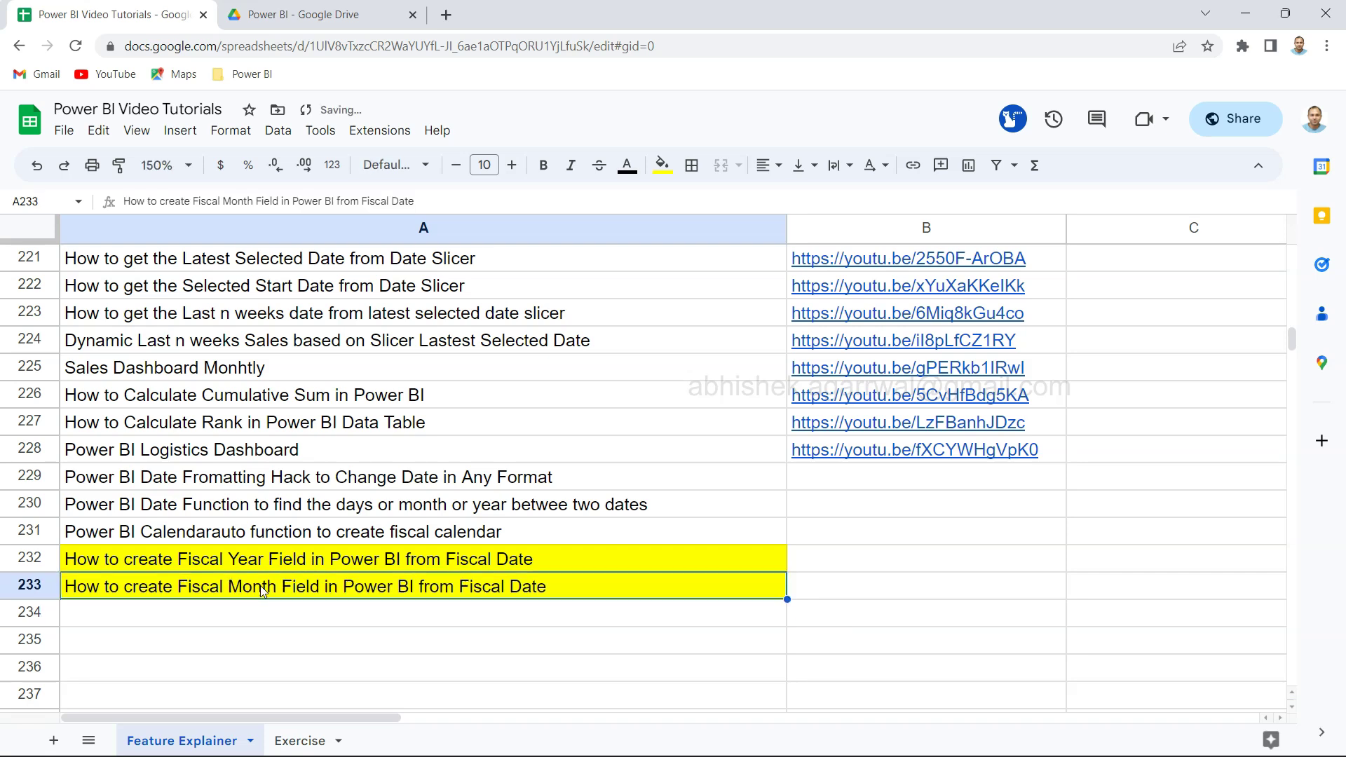
pyautogui.hotkey('ctrl', 'c')
pyautogui.press('Down')
pyautogui.hotkey('ctrl', 'v')
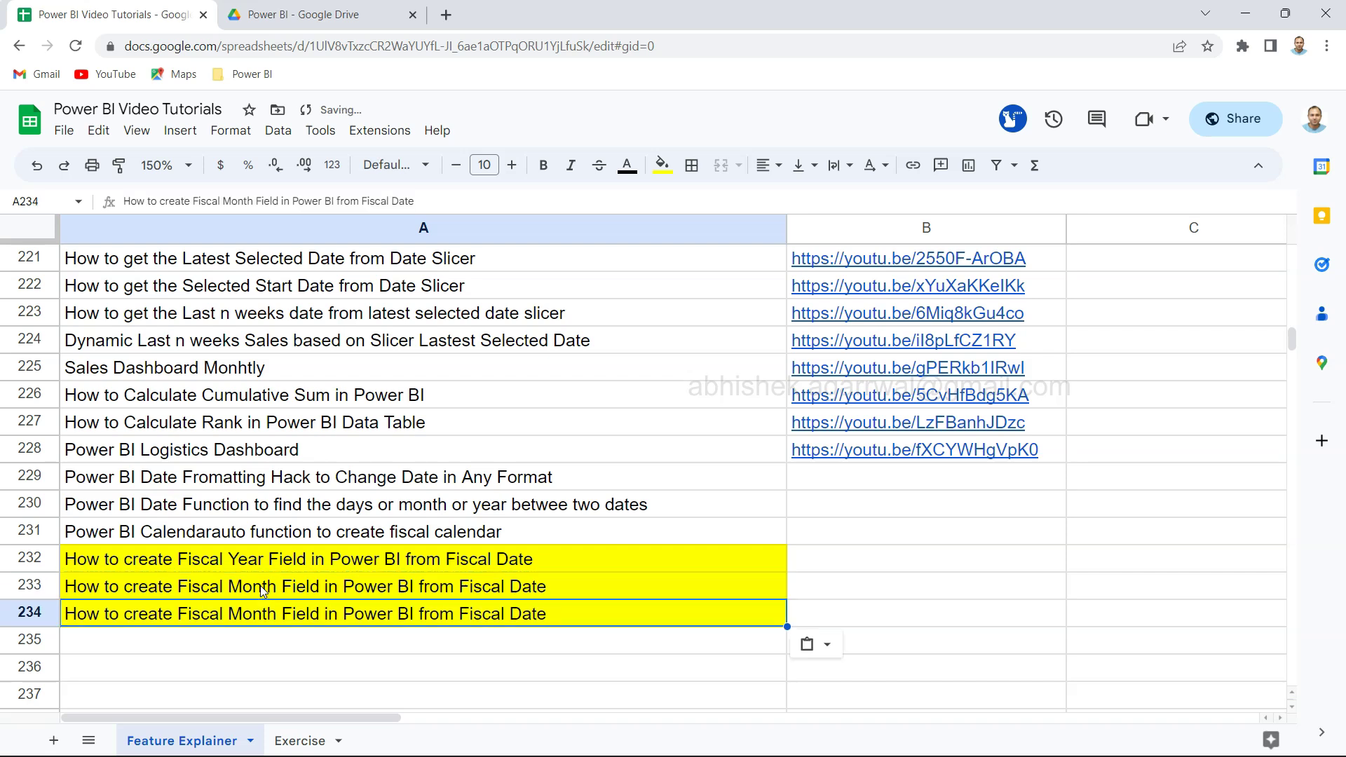
# Replace "Month" with "Quarter" in A233 so the title reads "How to create Fiscal Quarter Field in Power BI from Fiscal Date".
pyautogui.click(270, 587)
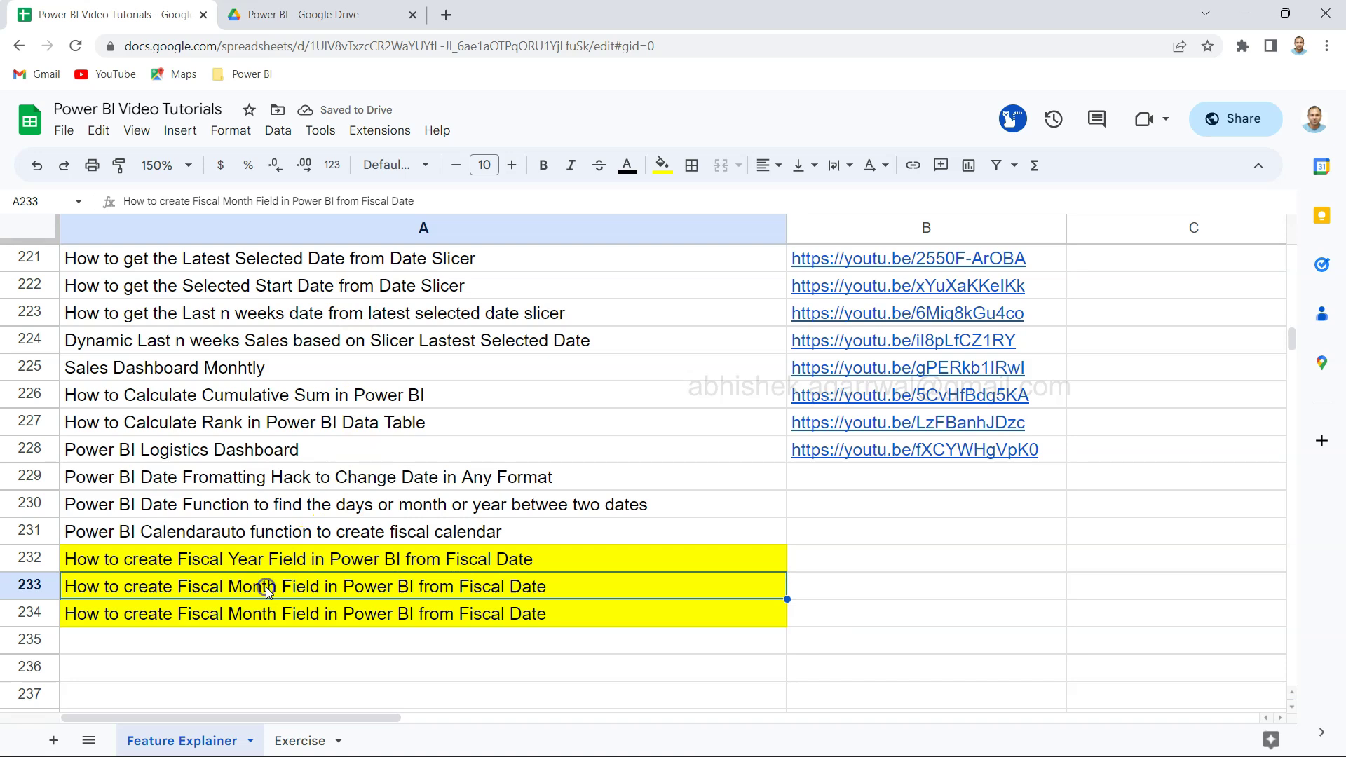
pyautogui.click(248, 201)
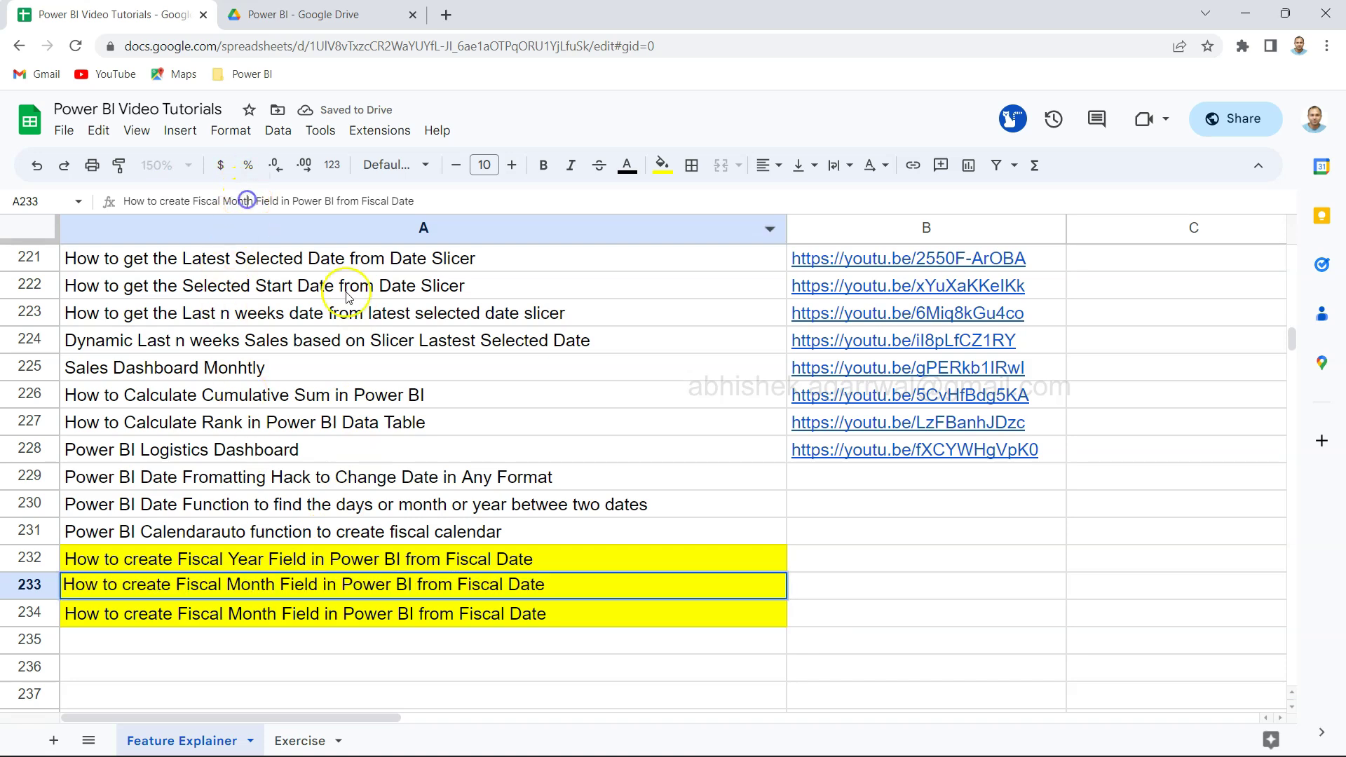
pyautogui.press('Delete')
pyautogui.press('BackSpace')
pyautogui.press('BackSpace')
pyautogui.press('BackSpace')
pyautogui.press('BackSpace')
pyautogui.write('Quarter')
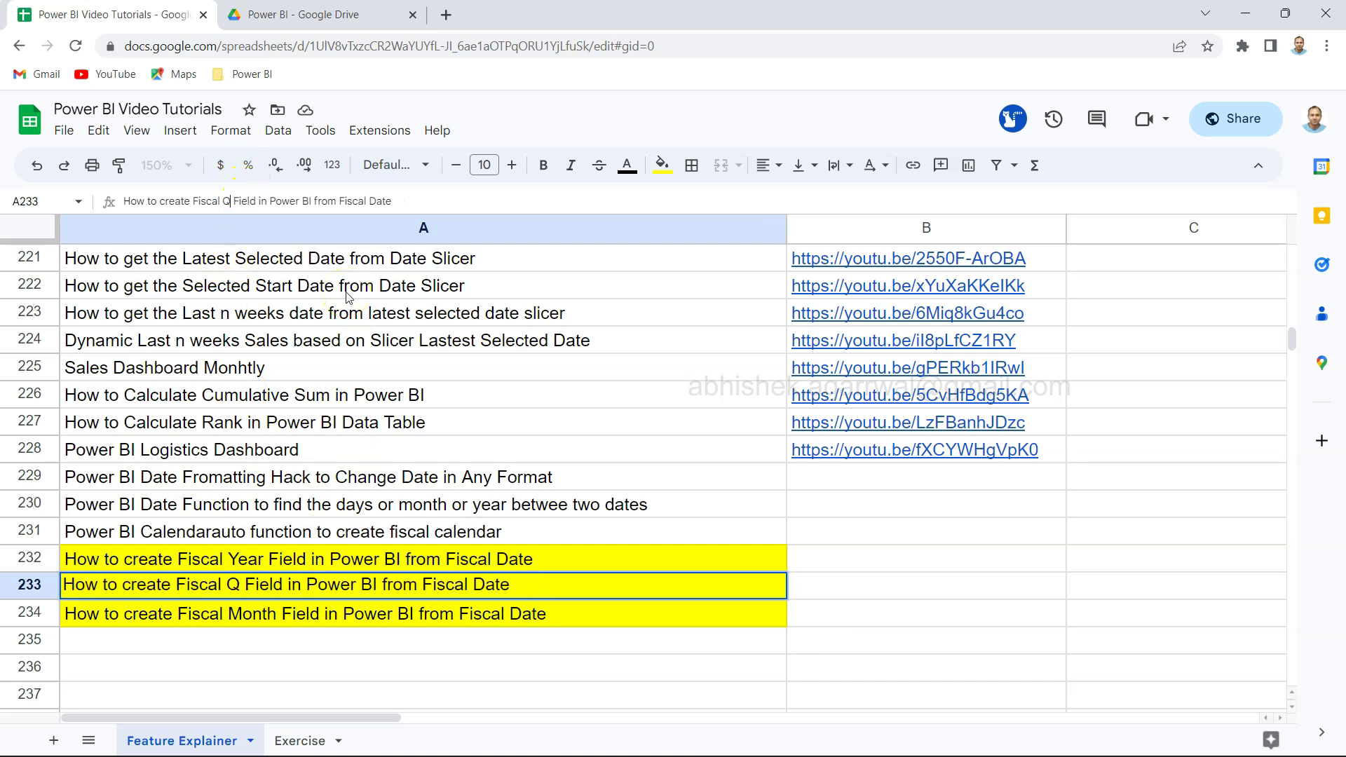
pyautogui.press('Return')
pyautogui.press('Up')
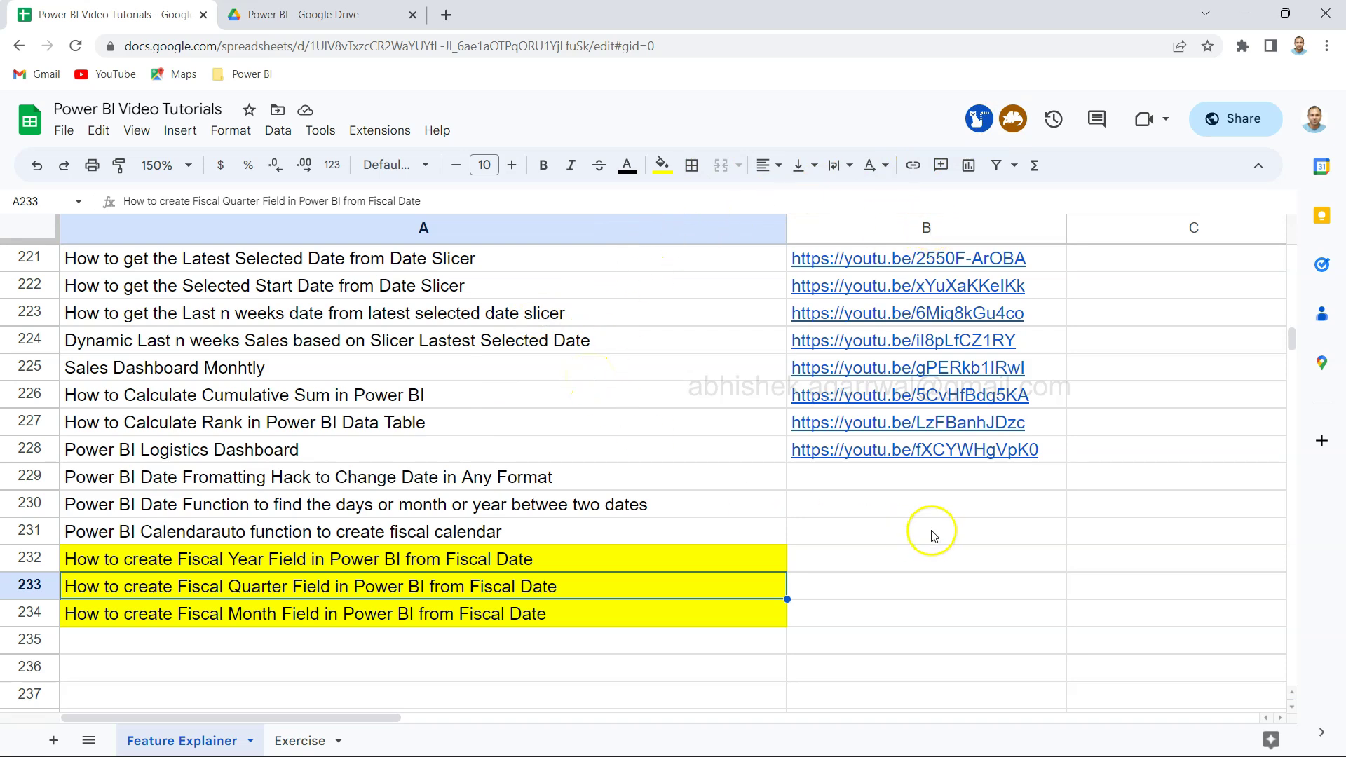
# Review link cells B229:B234 and the Fiscal Quarter and Fiscal Month tutorial titles in A233 and A234.
pyautogui.moveTo(911, 476); pyautogui.dragTo(923, 610)
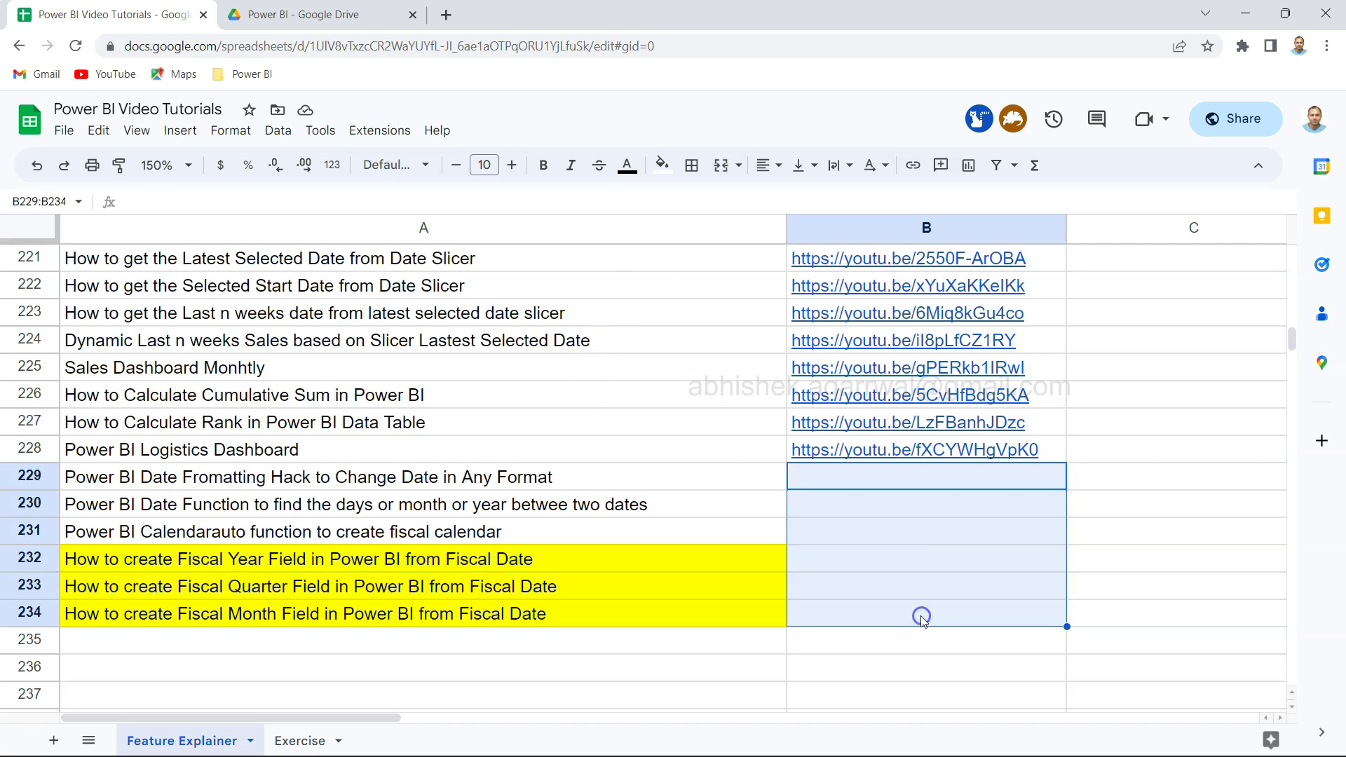
pyautogui.click(923, 610)
pyautogui.click(575, 586)
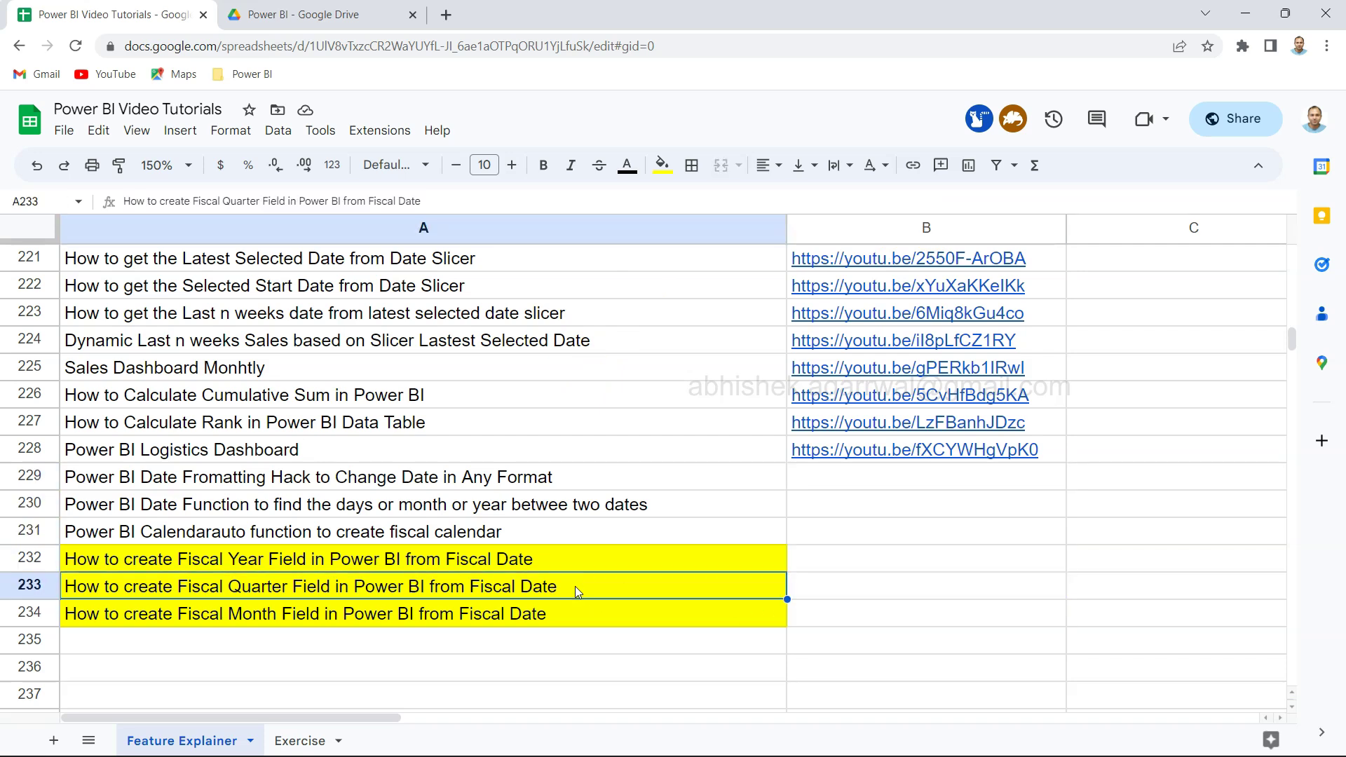
pyautogui.click(415, 606)
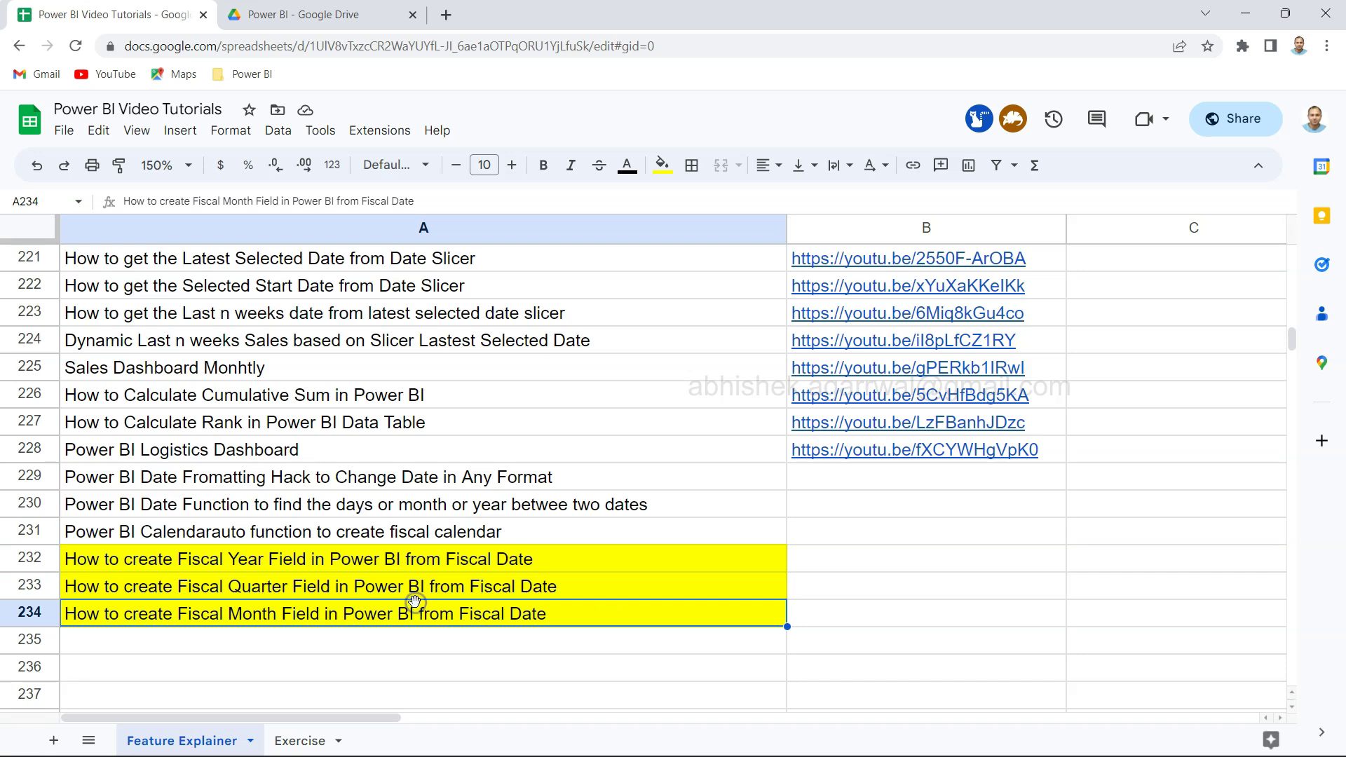
# Switch to Google Drive and examine the files in the Power BI folder under Datasets, including logistics dashboard.pbix.
pyautogui.click(356, 17)
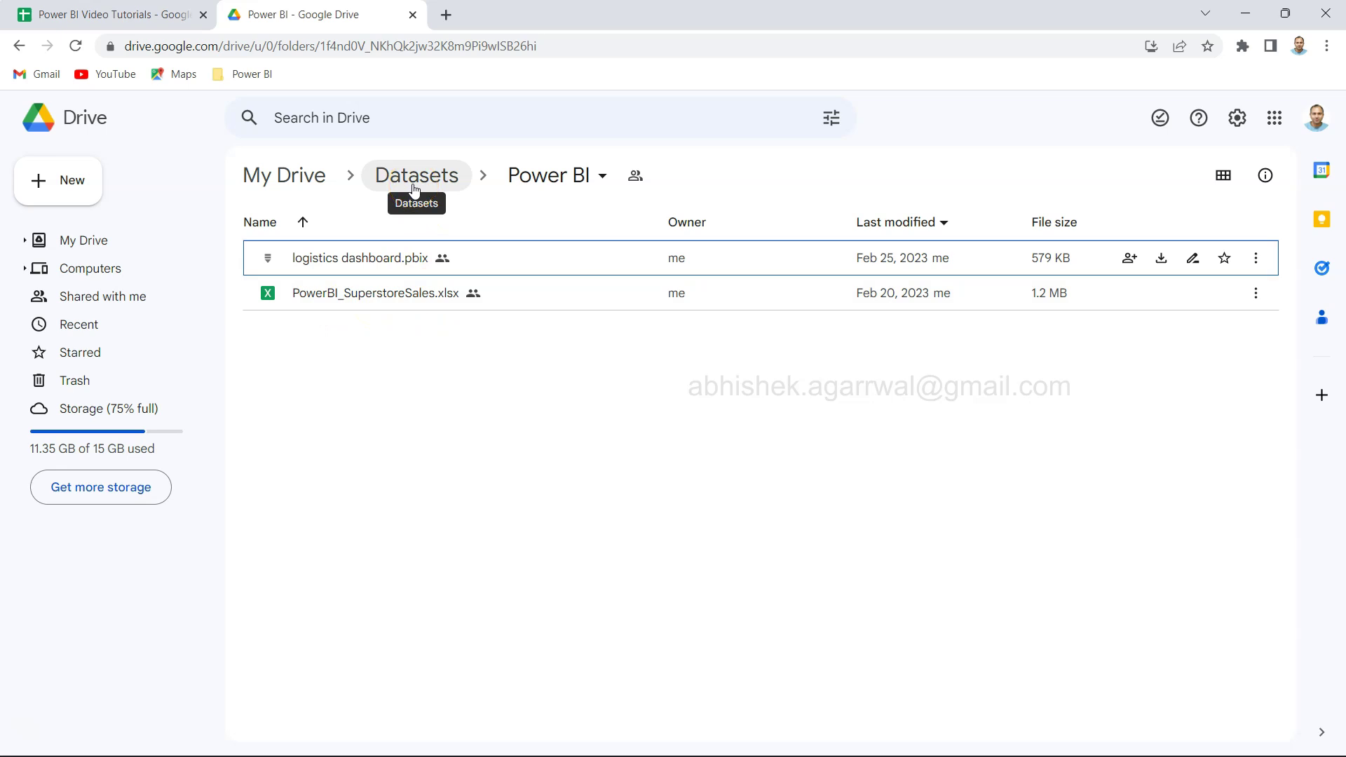
pyautogui.click(545, 175)
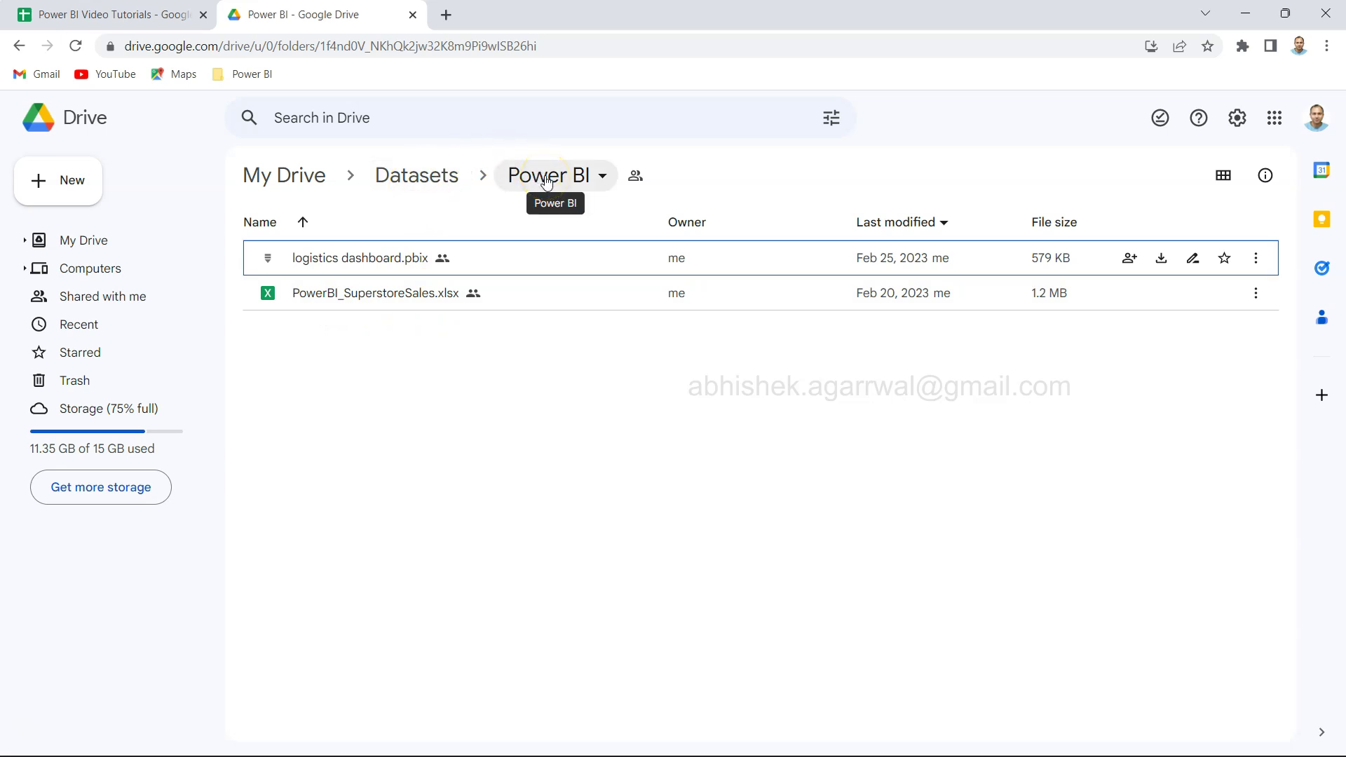
pyautogui.click(375, 261)
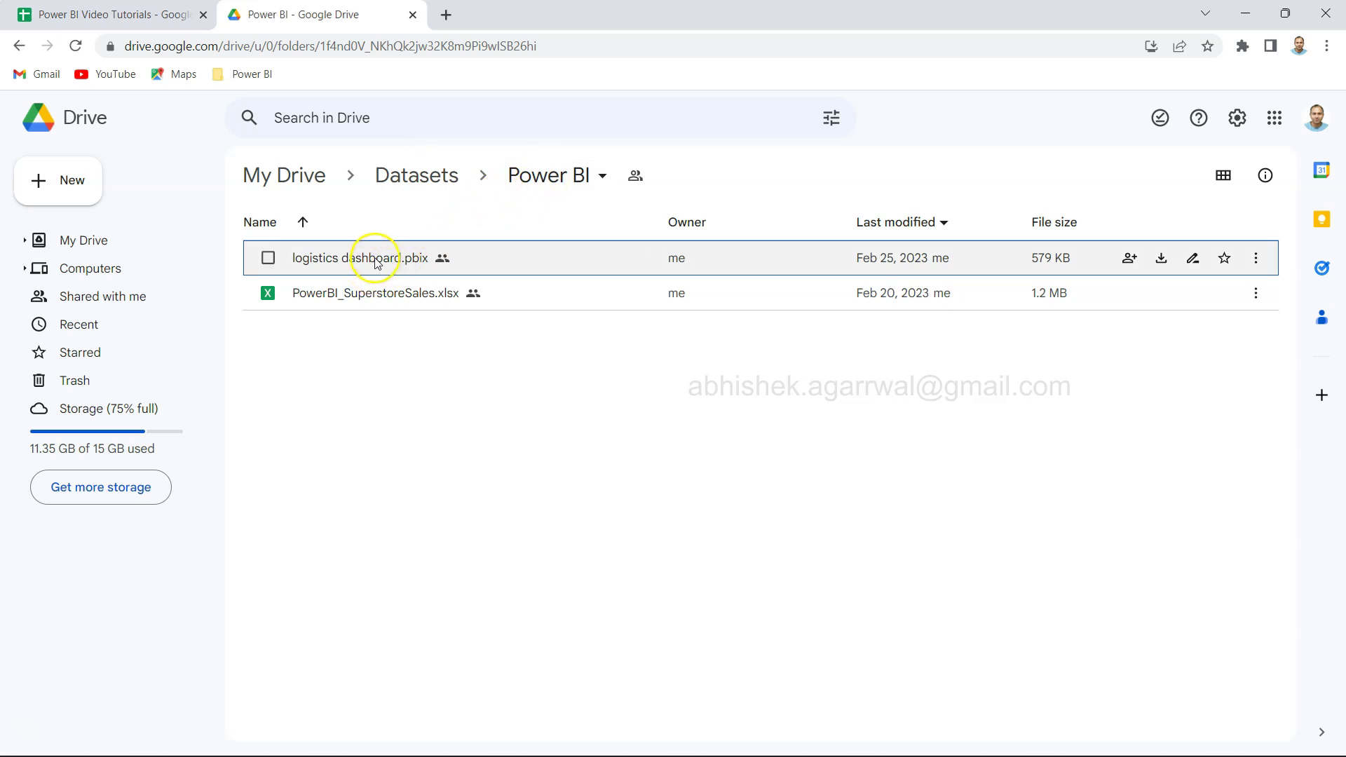